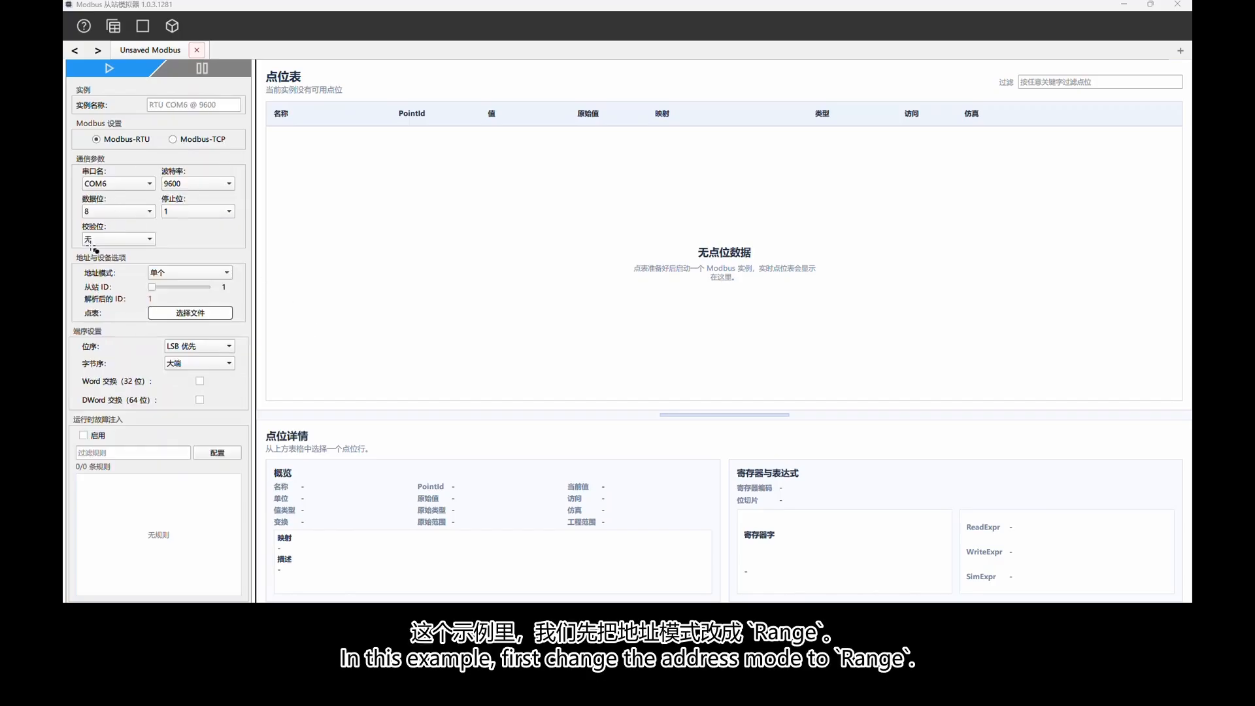
# Step: Set the address mode to 范围 (Range) with starting slave ID 1 and a slave count of 3
pyautogui.moveTo(70, 253); pyautogui.dragTo(255, 332)
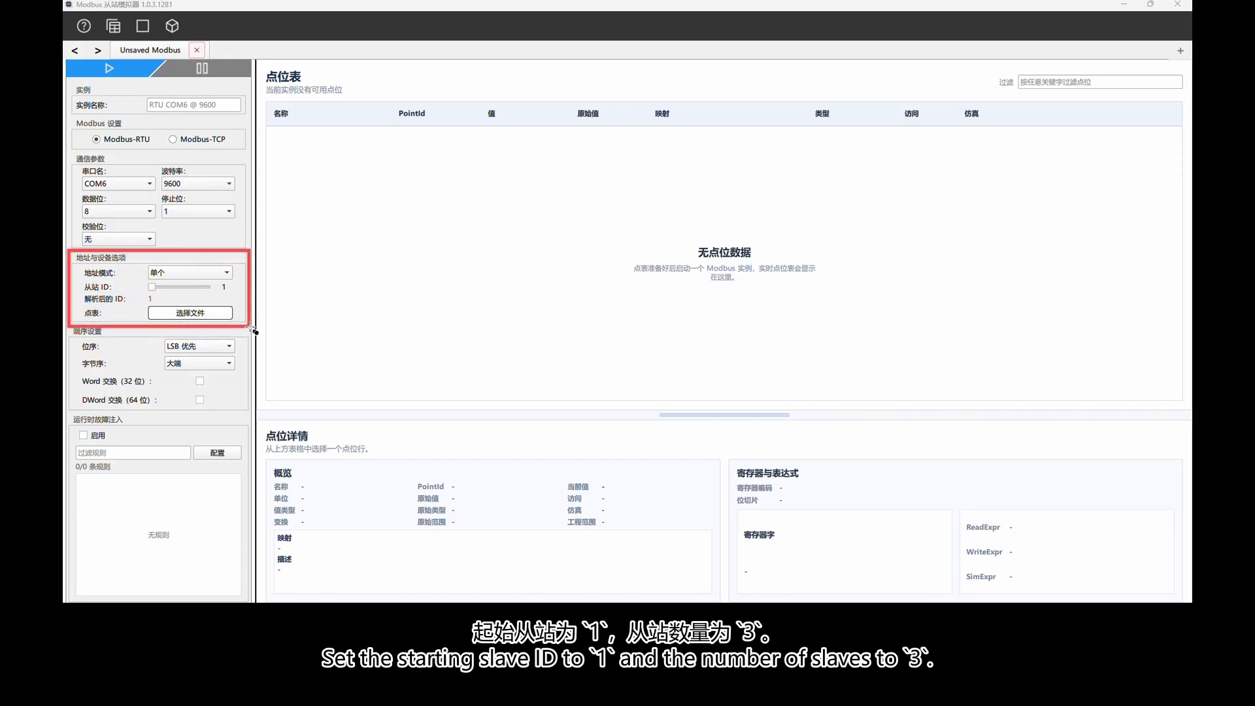
pyautogui.click(196, 272)
pyautogui.click(185, 292)
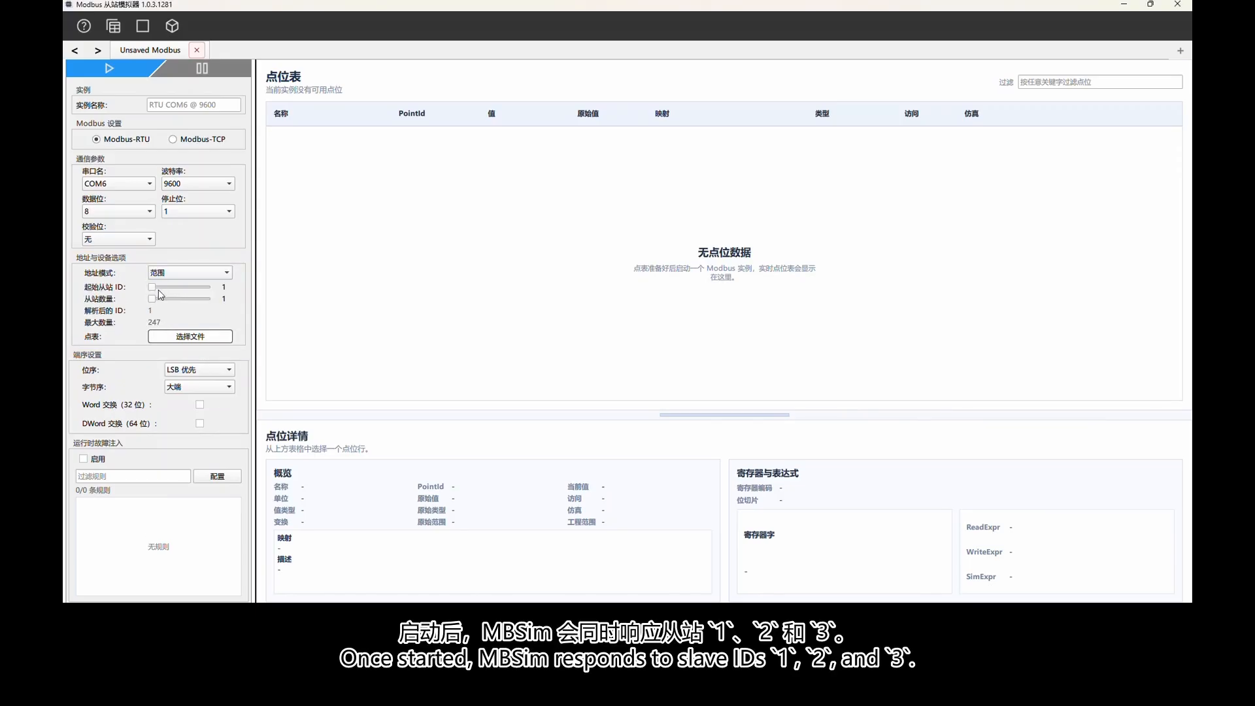
pyautogui.moveTo(152, 298); pyautogui.dragTo(154, 298)
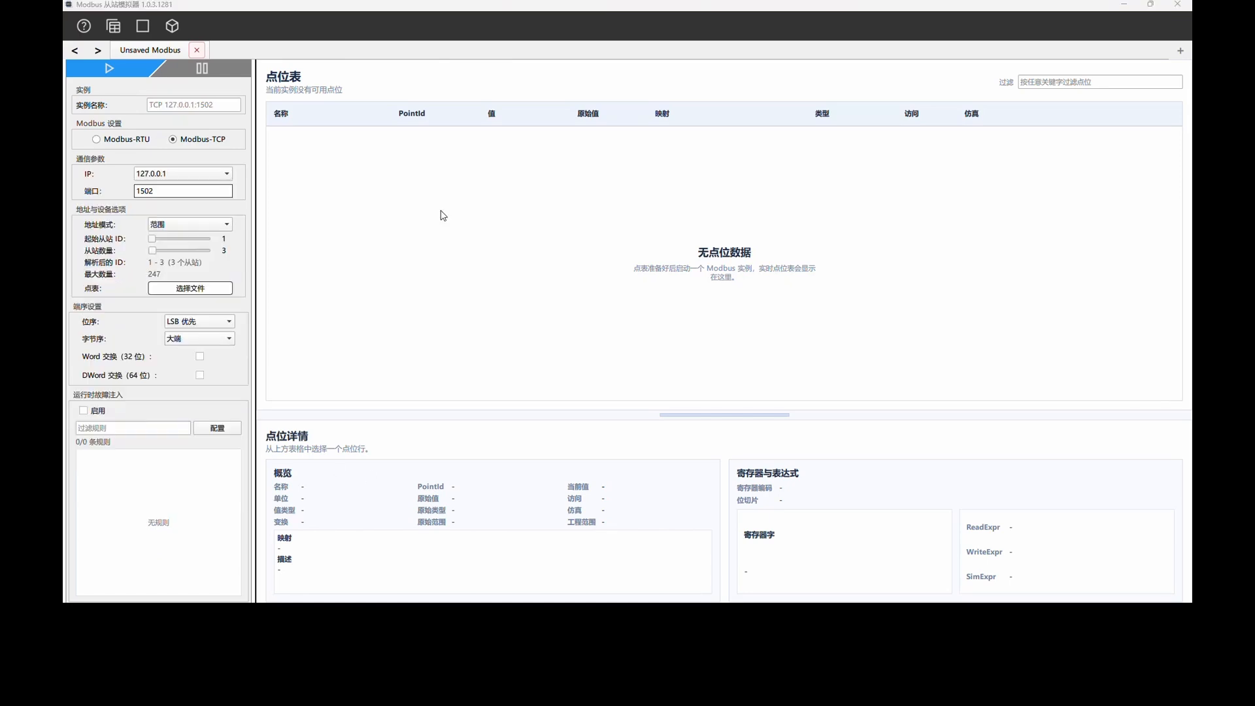
# Step: Enable runtime fault injection and add a new fault injection rule
pyautogui.click(84, 411)
pyautogui.click(213, 430)
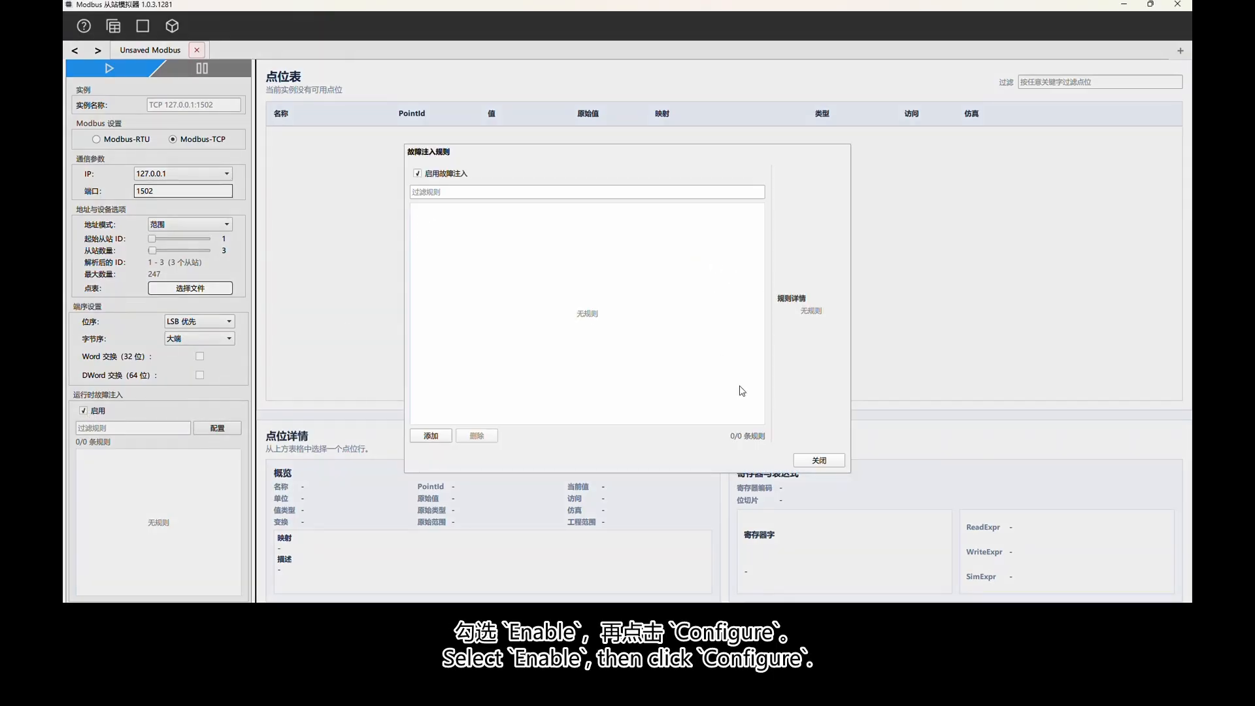
pyautogui.click(428, 436)
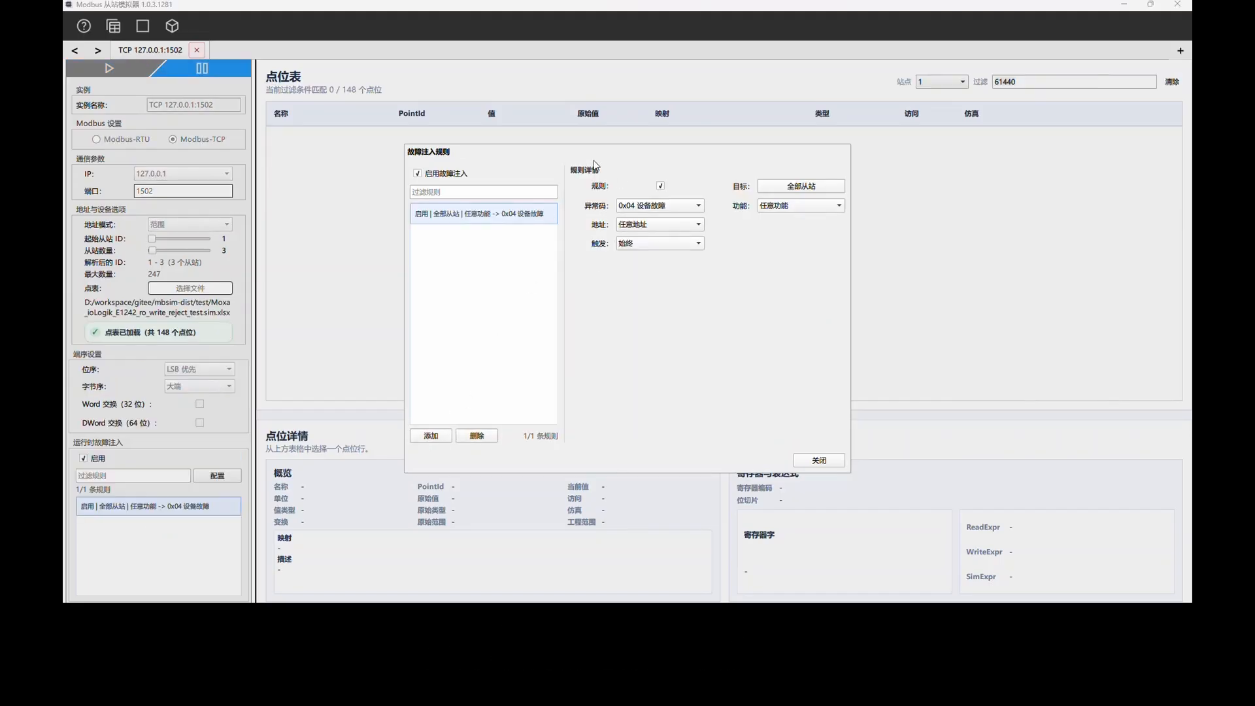
# Step: Target only slaves 1 and 2 in the fault rule and set its function to 0x03 读保持寄存器 (Read Holding Registers)
pyautogui.moveTo(568, 152); pyautogui.dragTo(851, 258)
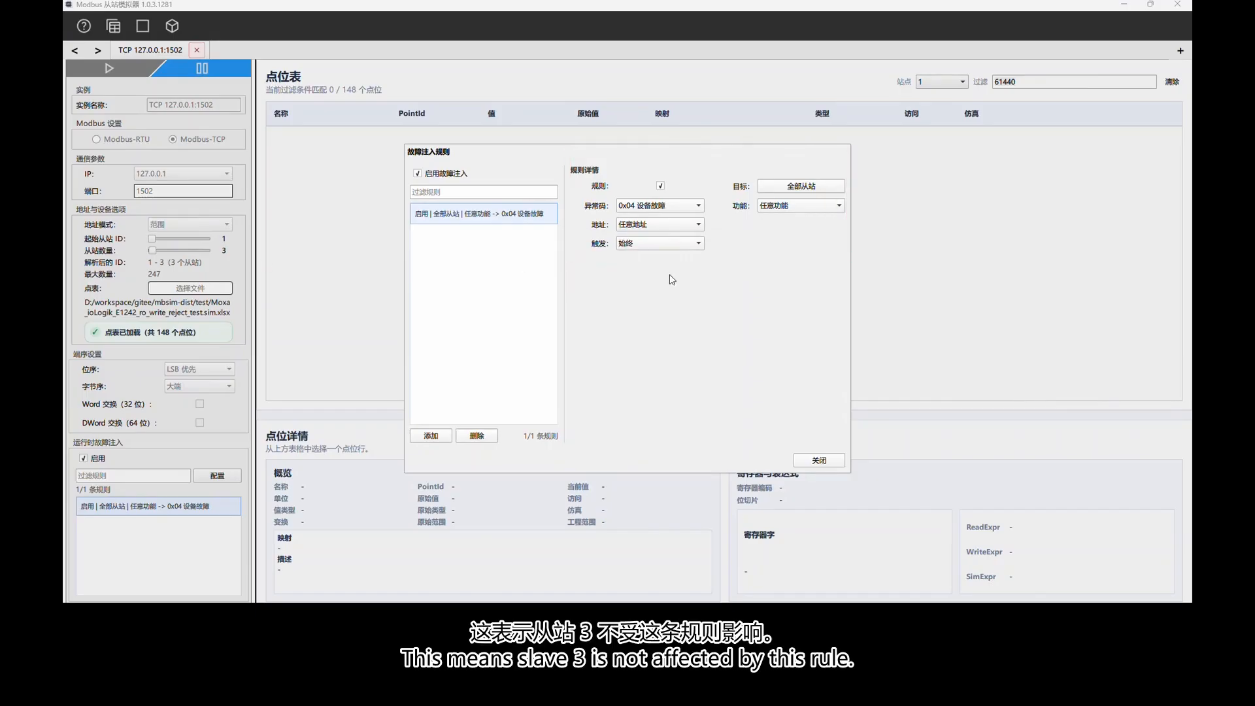
pyautogui.click(805, 187)
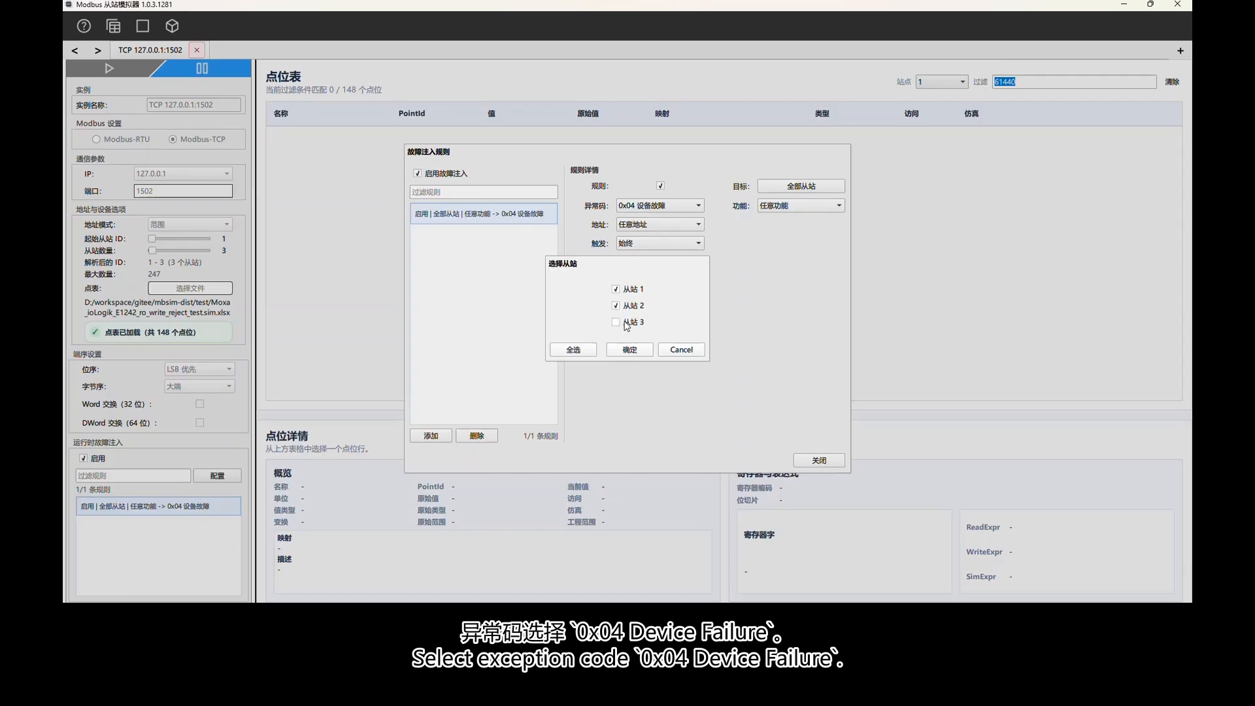
pyautogui.click(630, 350)
pyautogui.click(783, 207)
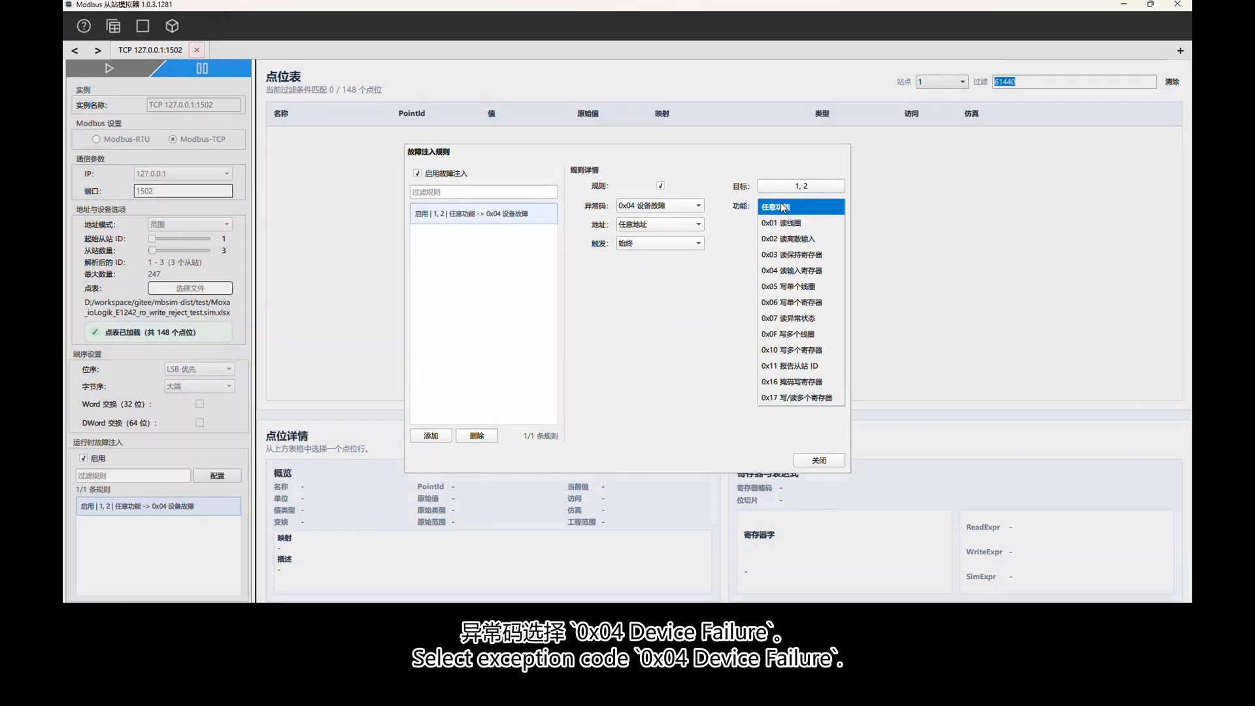
pyautogui.click(788, 243)
# Step: Limit the fault rule to the address range 36 to 37 and close the rule configuration
pyautogui.click(673, 224)
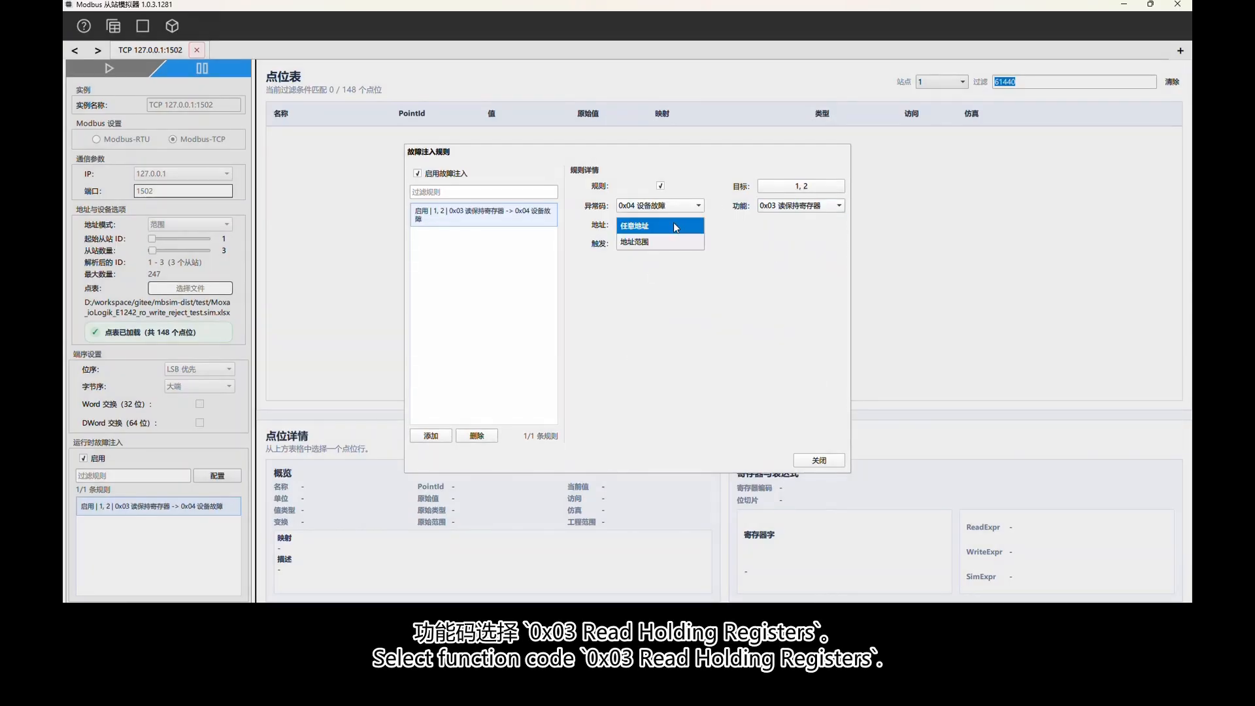
pyautogui.click(656, 241)
pyautogui.doubleClick(785, 226)
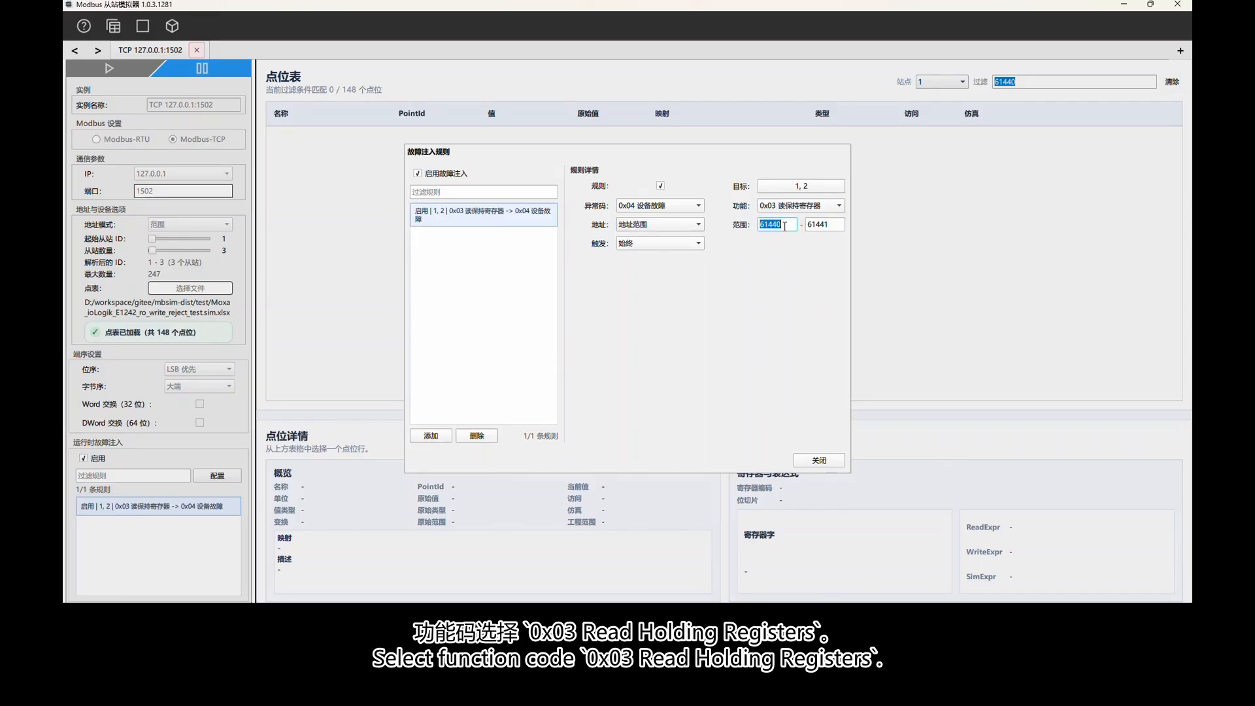
pyautogui.write('36')
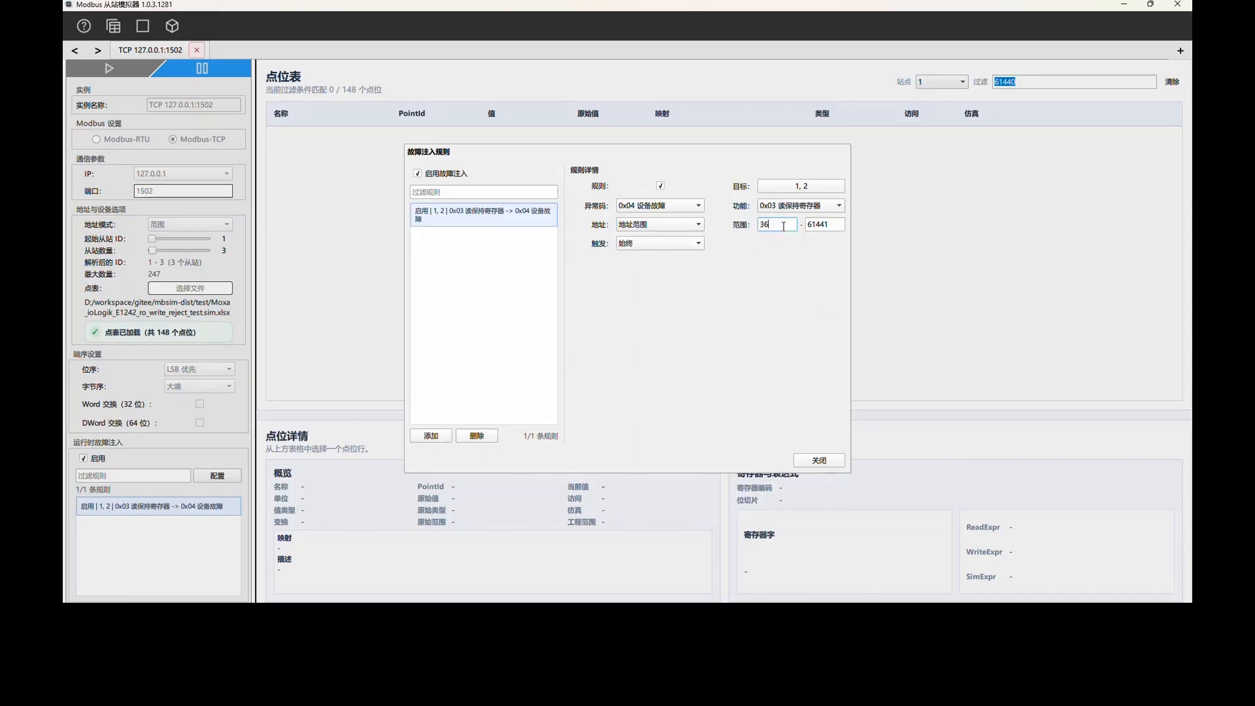
pyautogui.doubleClick(817, 226)
pyautogui.write('37')
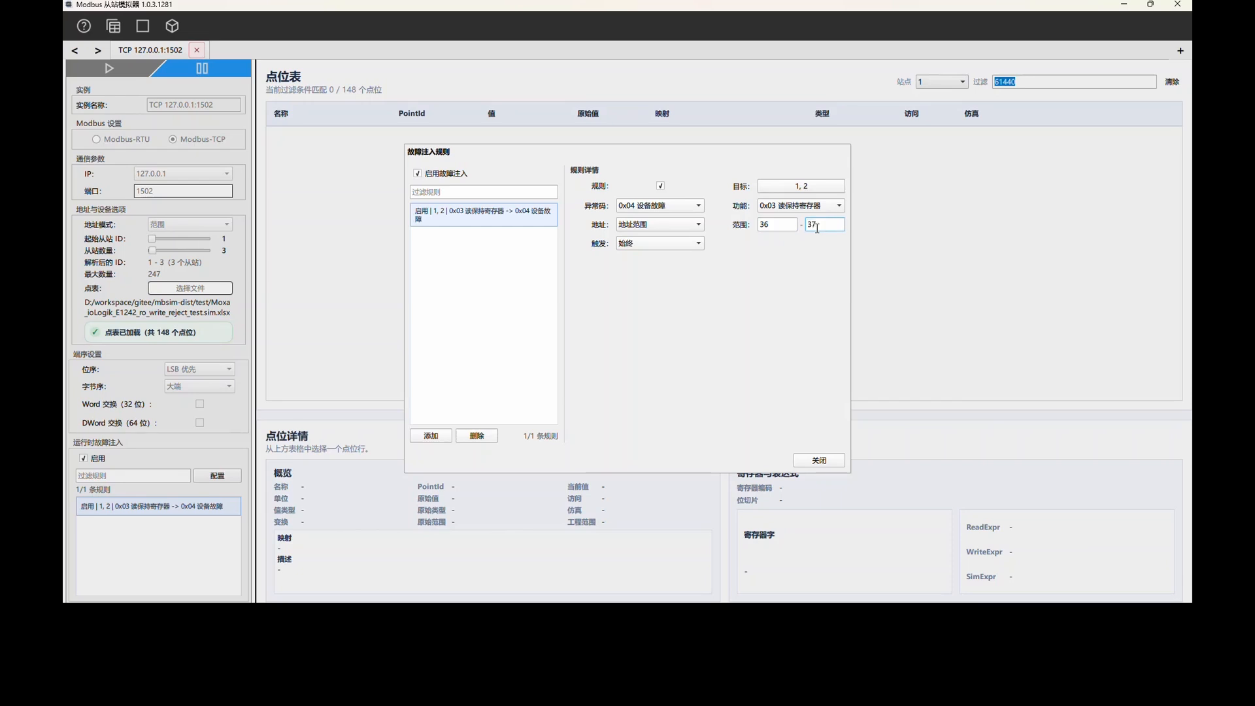
pyautogui.click(818, 461)
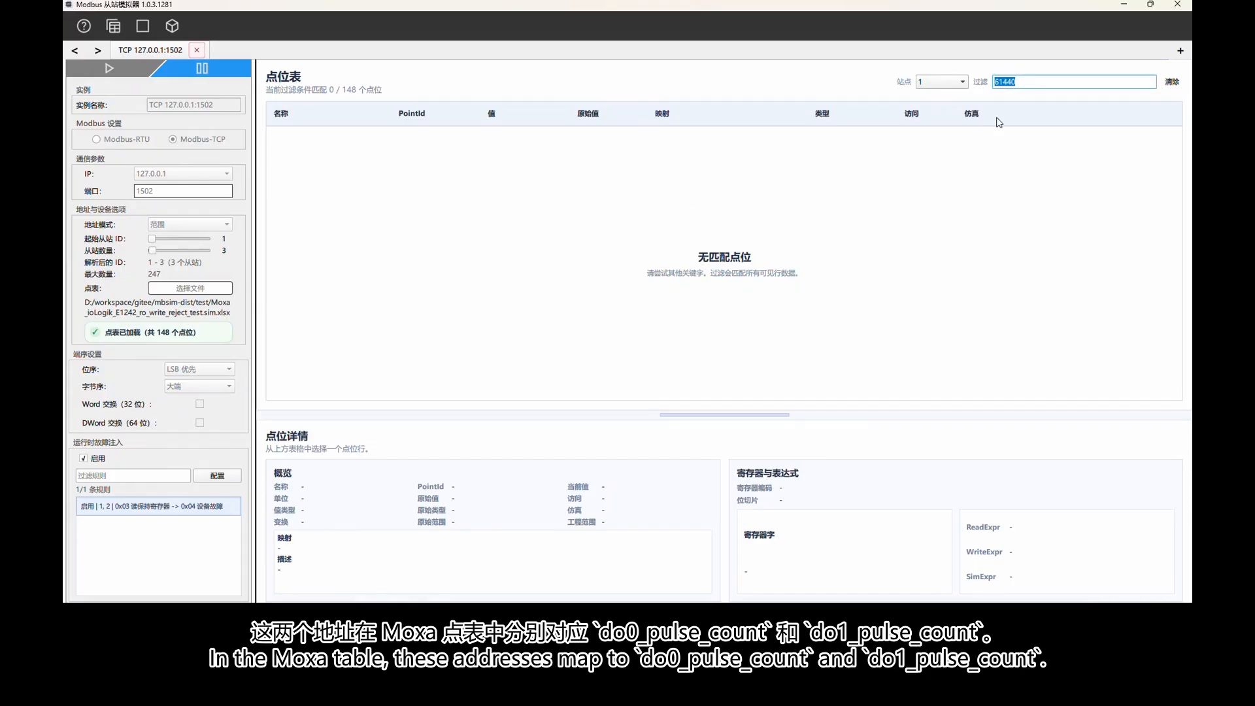
# Step: Filter the point table with the expression \bdo[0-1]_pulse_count\b
pyautogui.press('BackSpace')
pyautogui.write('\x08')
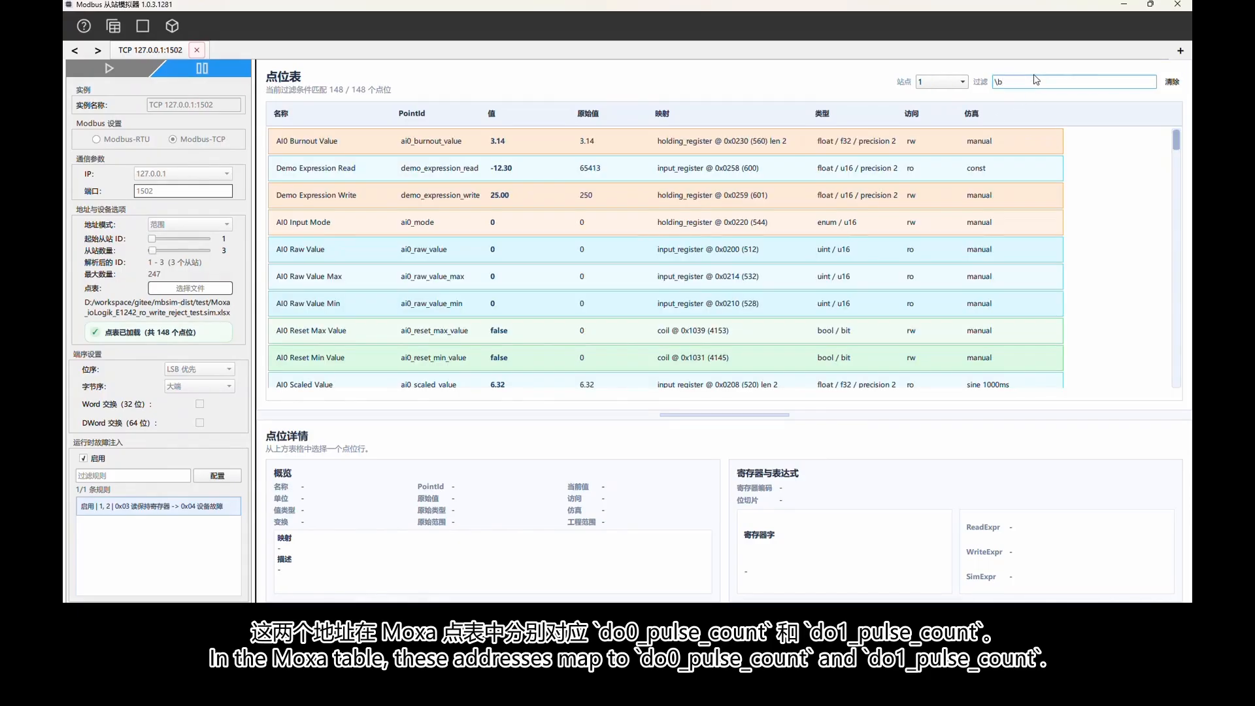
pyautogui.write('do[')
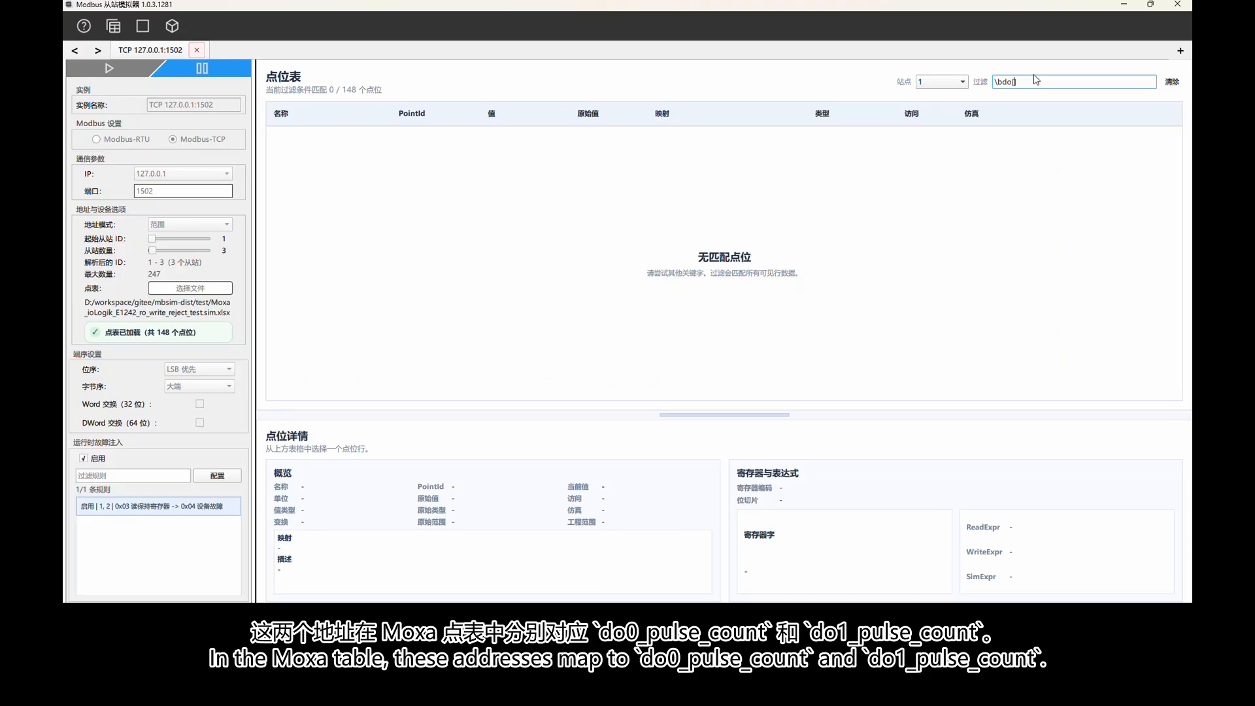
pyautogui.write('0-1]')
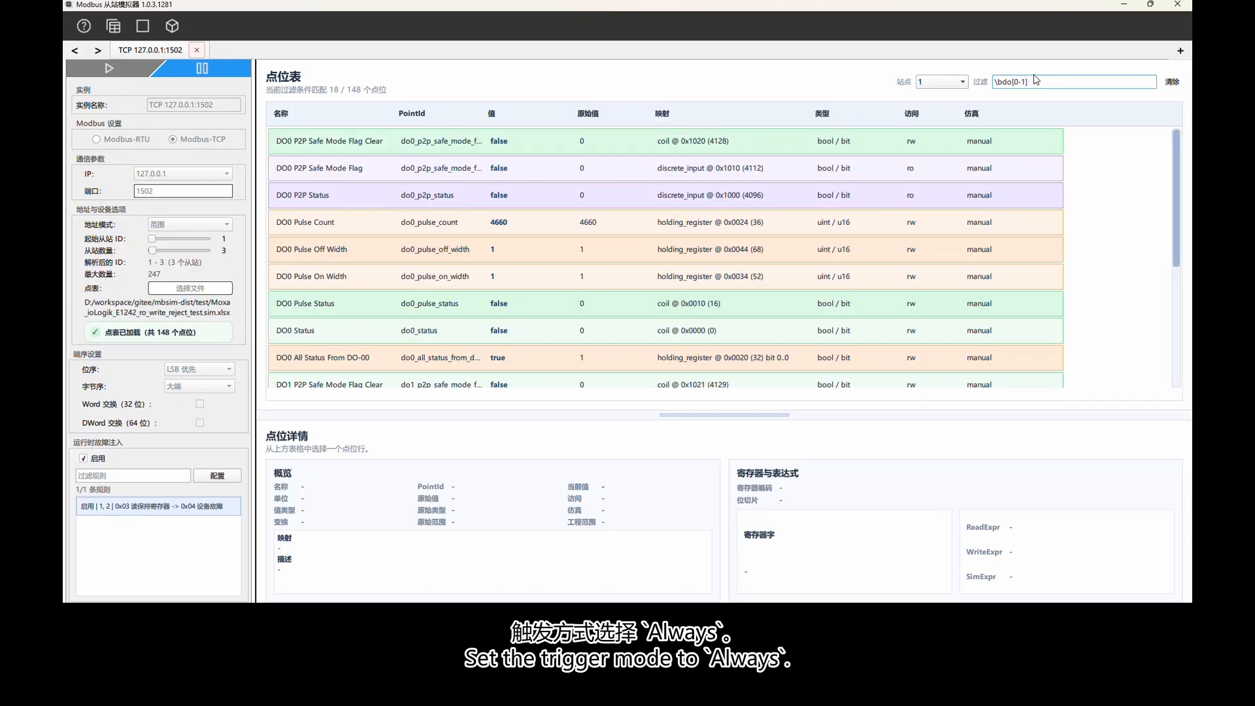
pyautogui.write('_p')
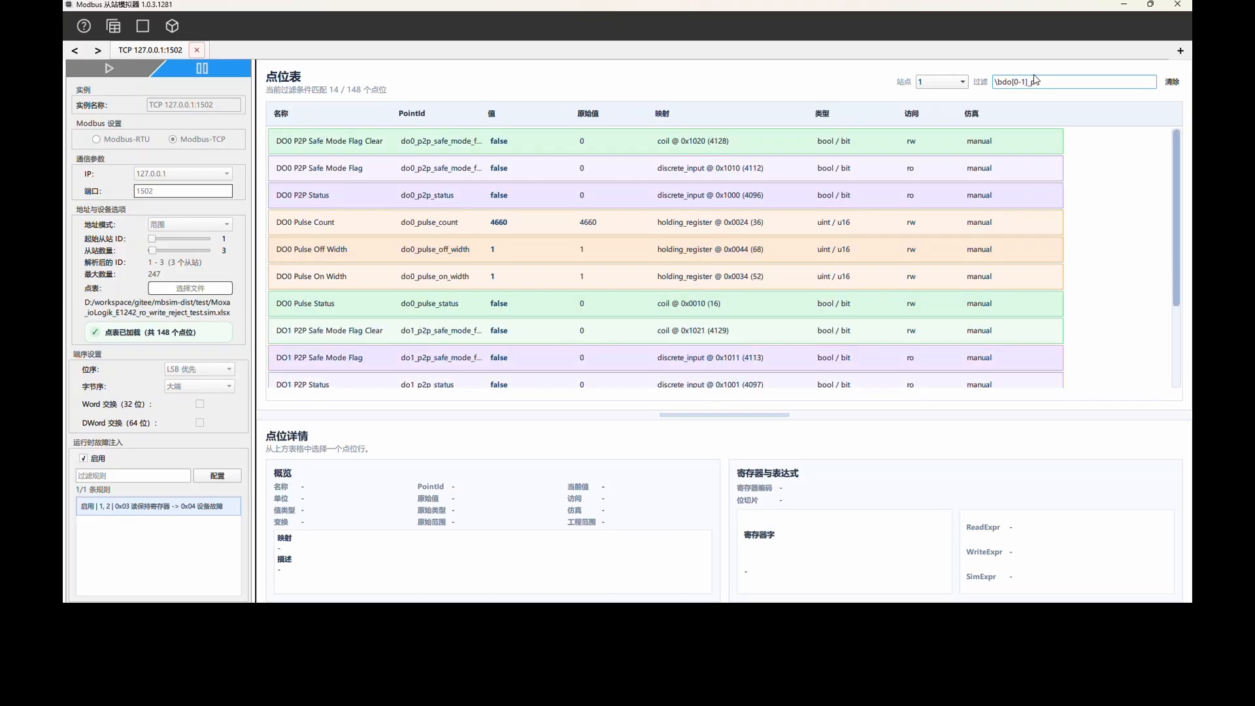
pyautogui.write('ulse_count\\b')
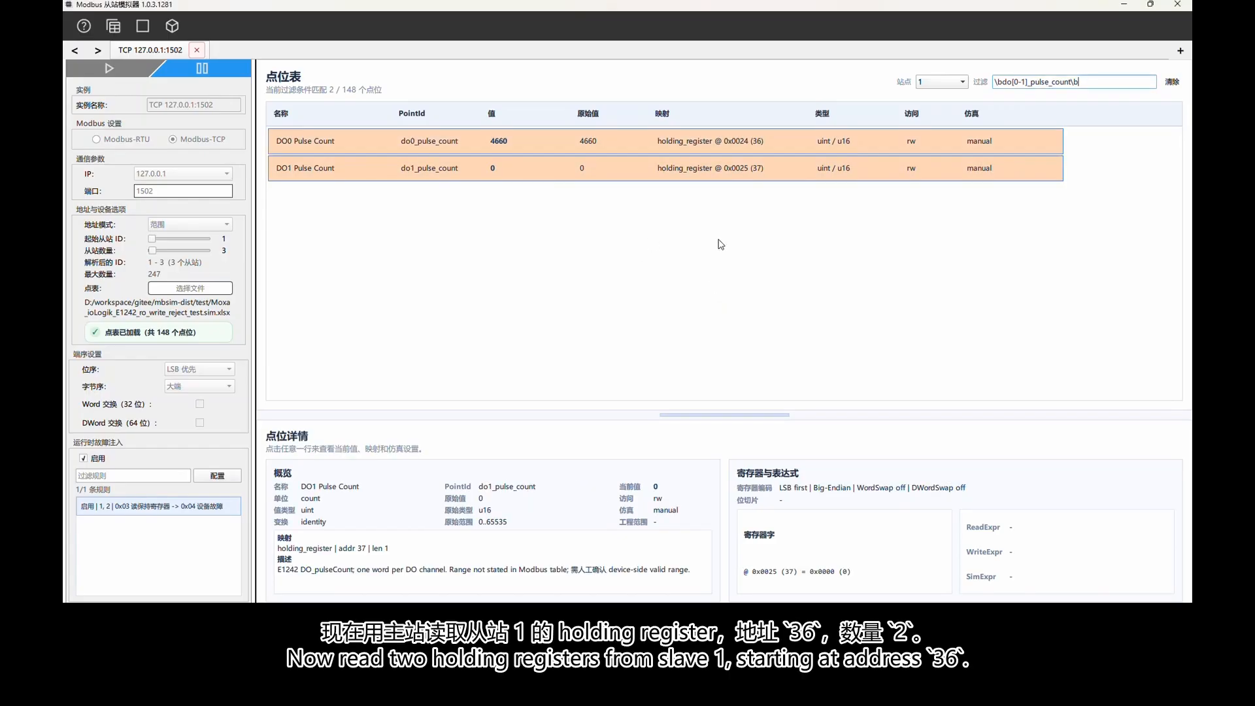
# Step: Generate master request frames for the DO0 and DO1 Pulse Count points on station 1 and copy the read frame
pyautogui.moveTo(733, 239); pyautogui.dragTo(568, 139)
pyautogui.rightClick(572, 148)
pyautogui.click(605, 202)
pyautogui.click(826, 106)
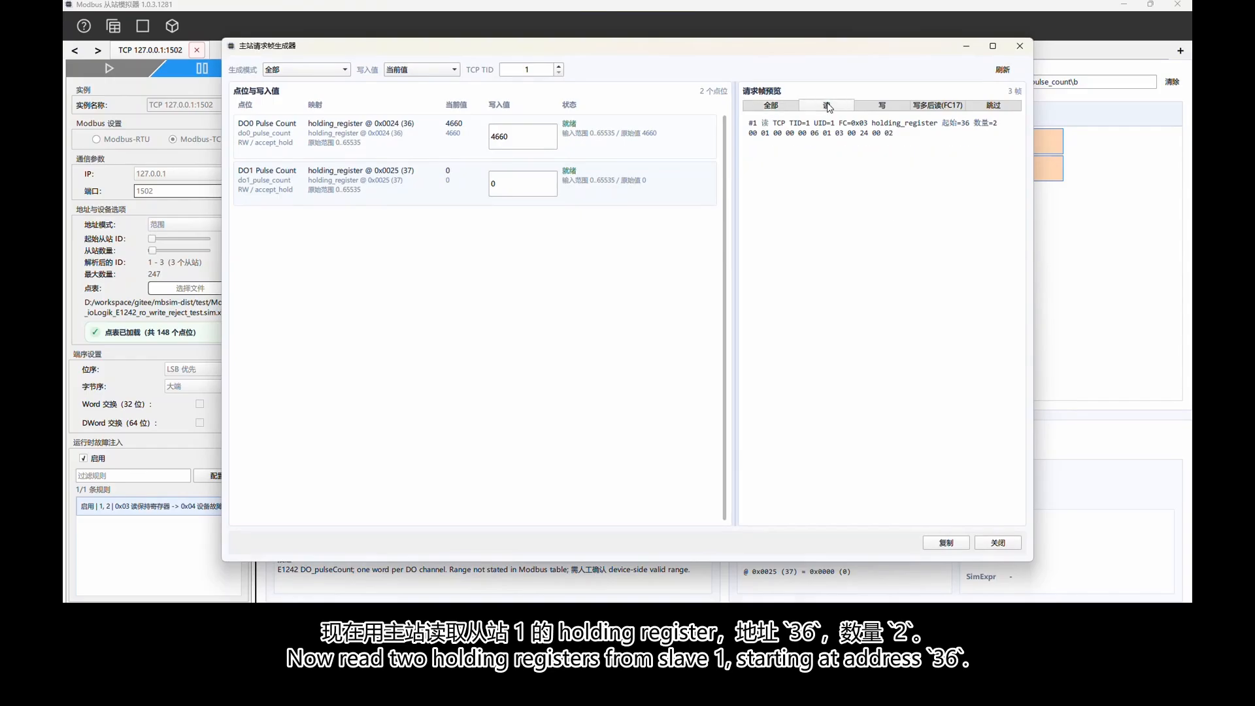
pyautogui.click(945, 545)
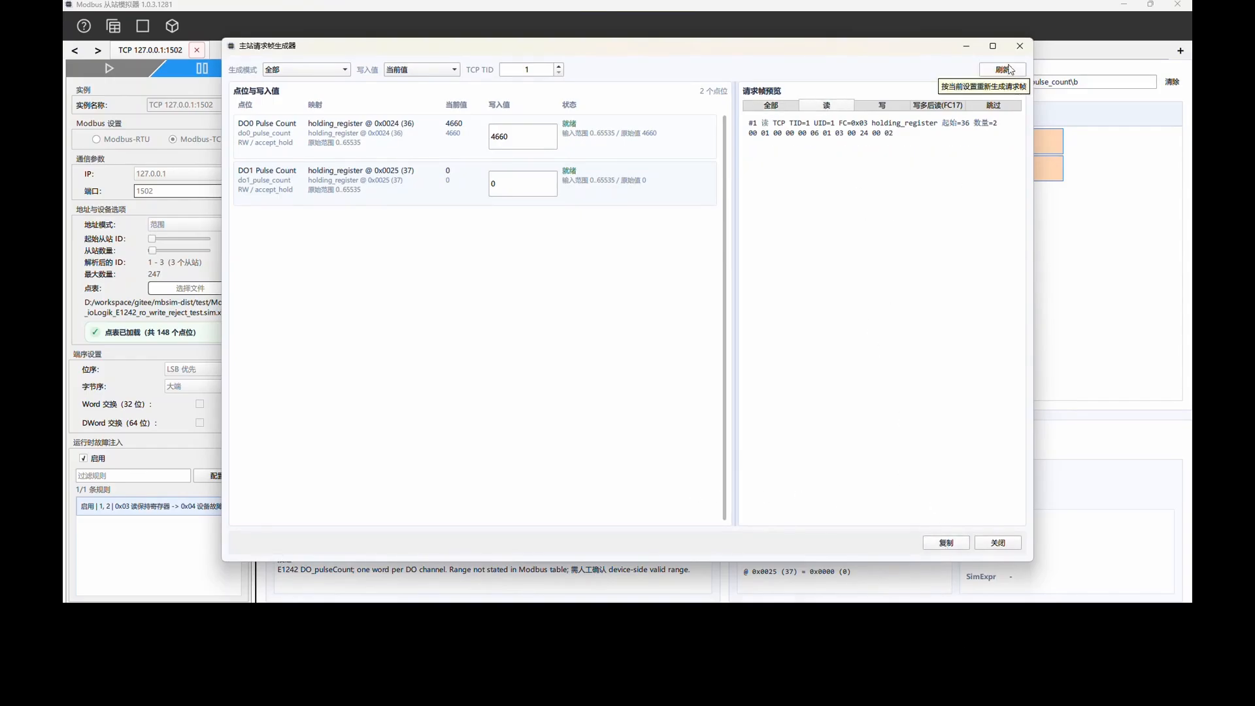
pyautogui.click(1019, 46)
pyautogui.click(515, 614)
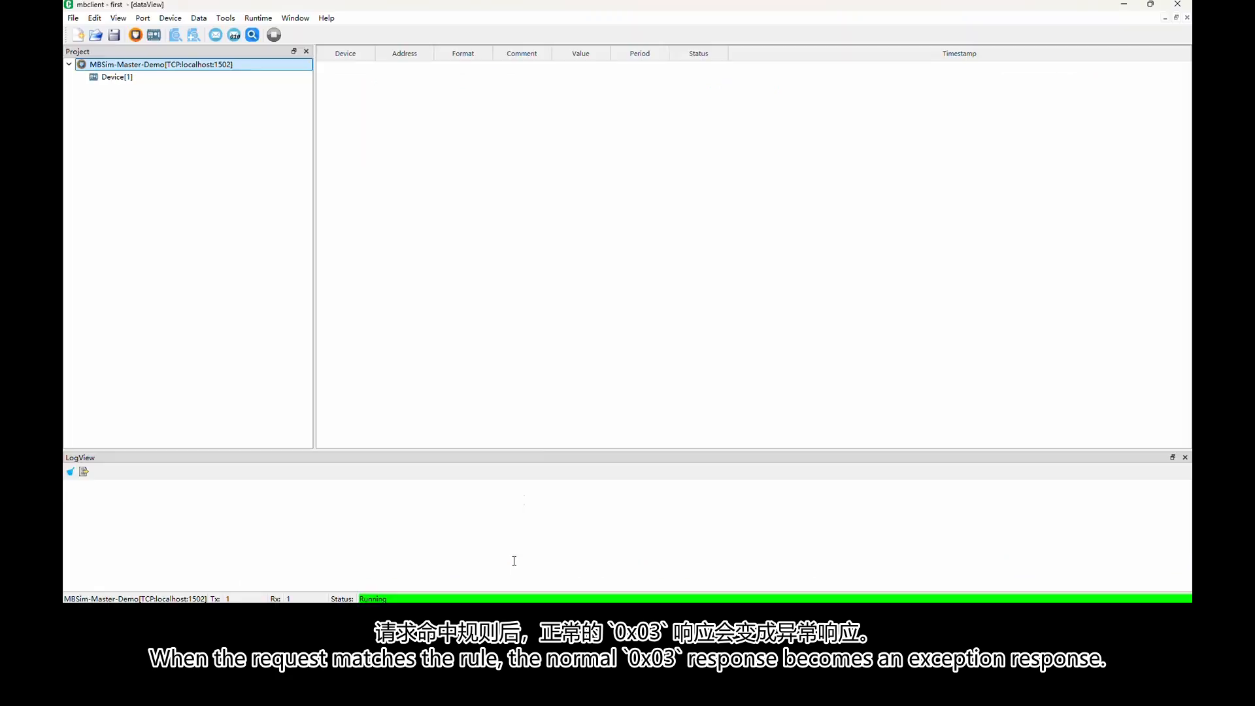
pyautogui.click(234, 34)
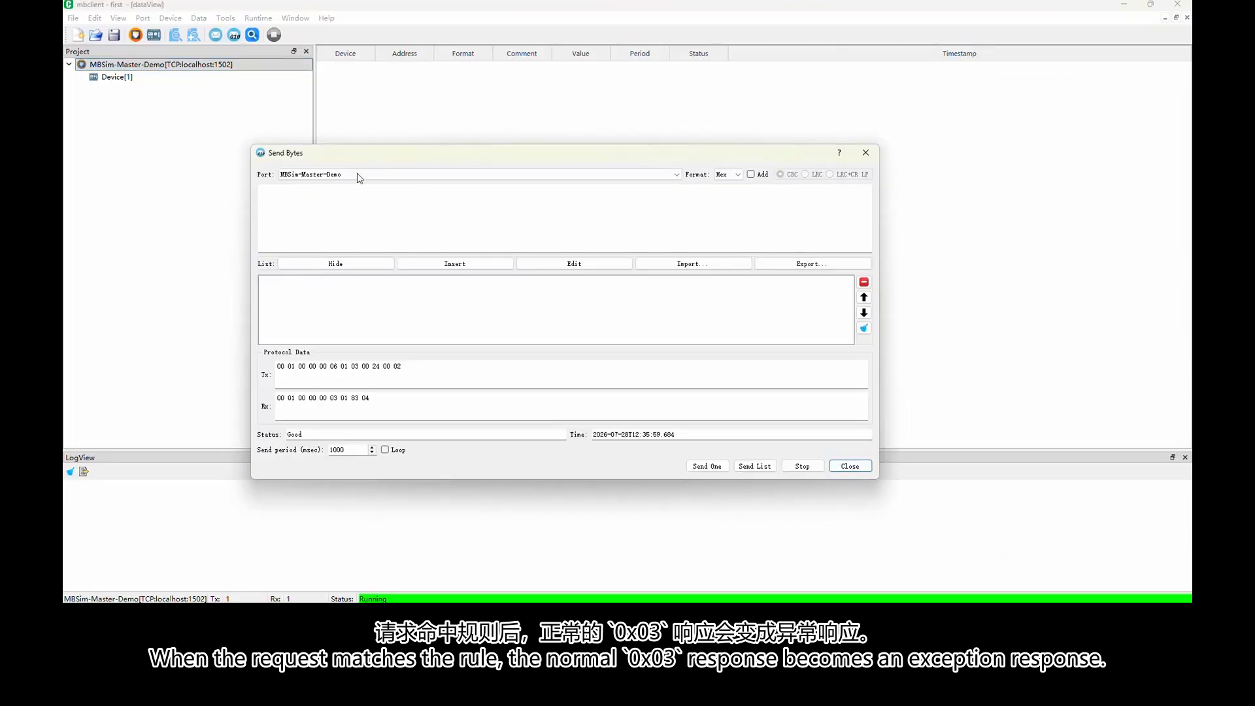
pyautogui.hotkey('ctrl', 'v')
pyautogui.click(433, 266)
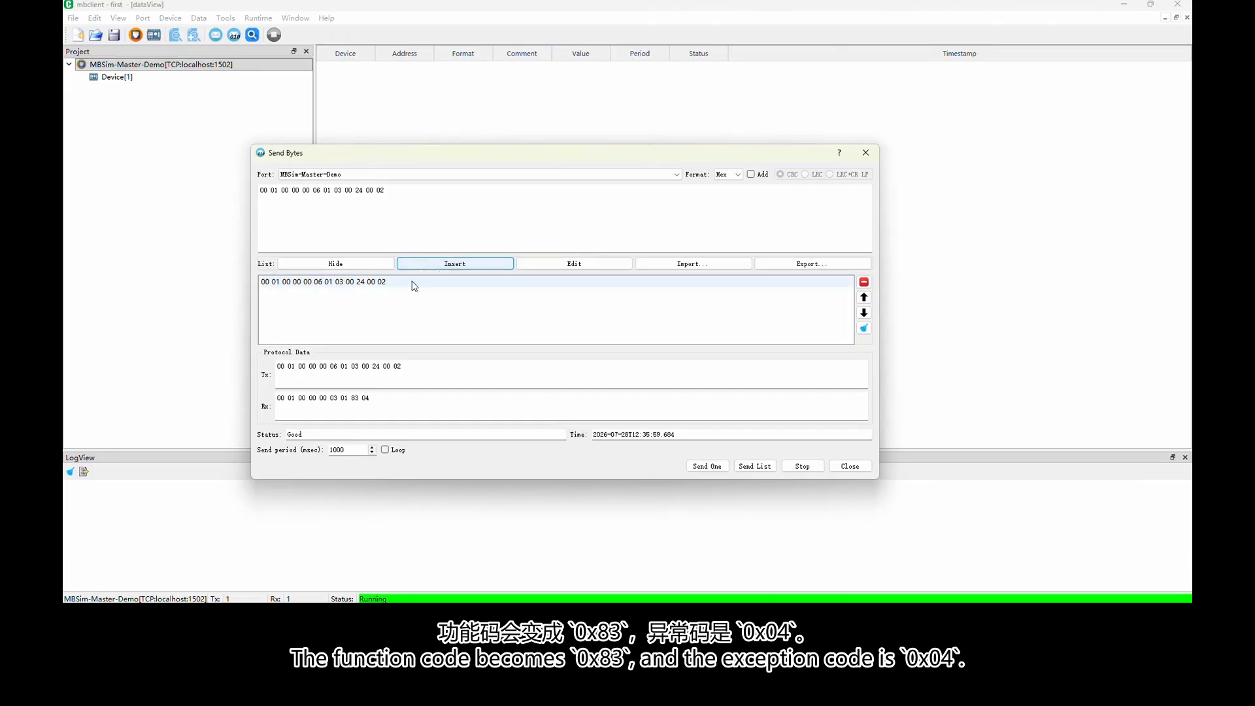
pyautogui.click(372, 287)
pyautogui.click(707, 466)
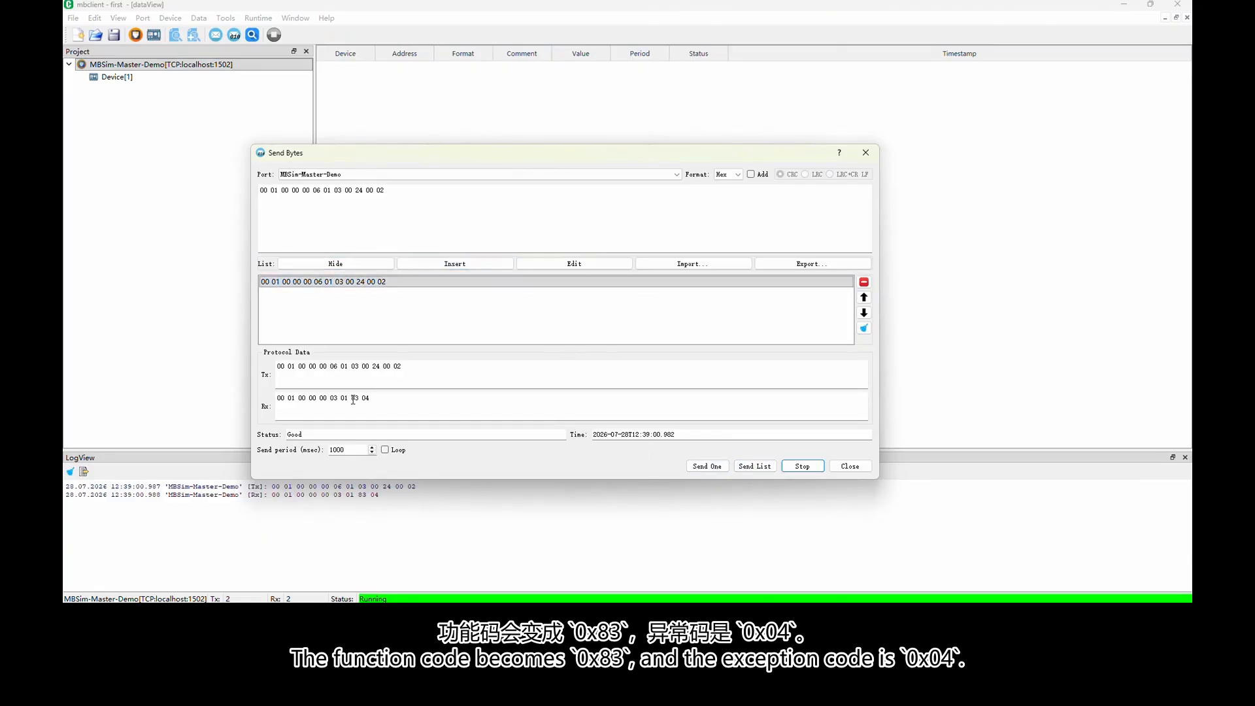
pyautogui.moveTo(351, 399); pyautogui.dragTo(376, 399)
pyautogui.click(396, 403)
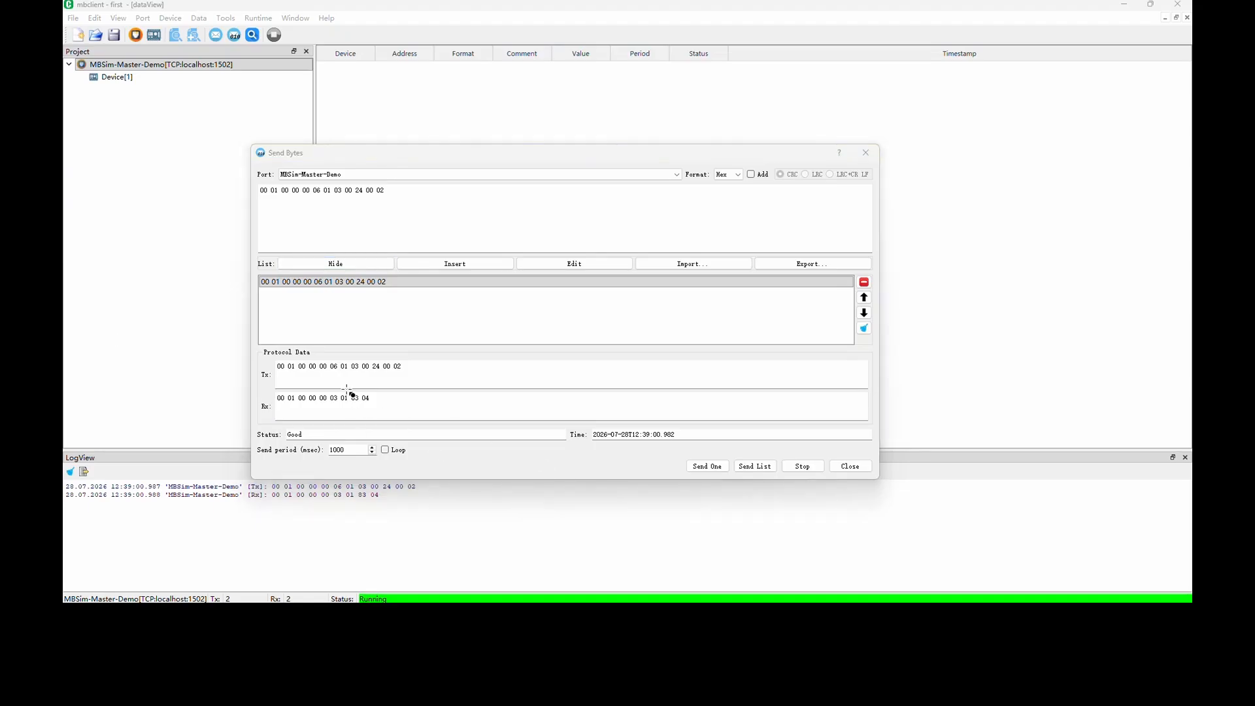
pyautogui.moveTo(346, 388); pyautogui.dragTo(377, 405)
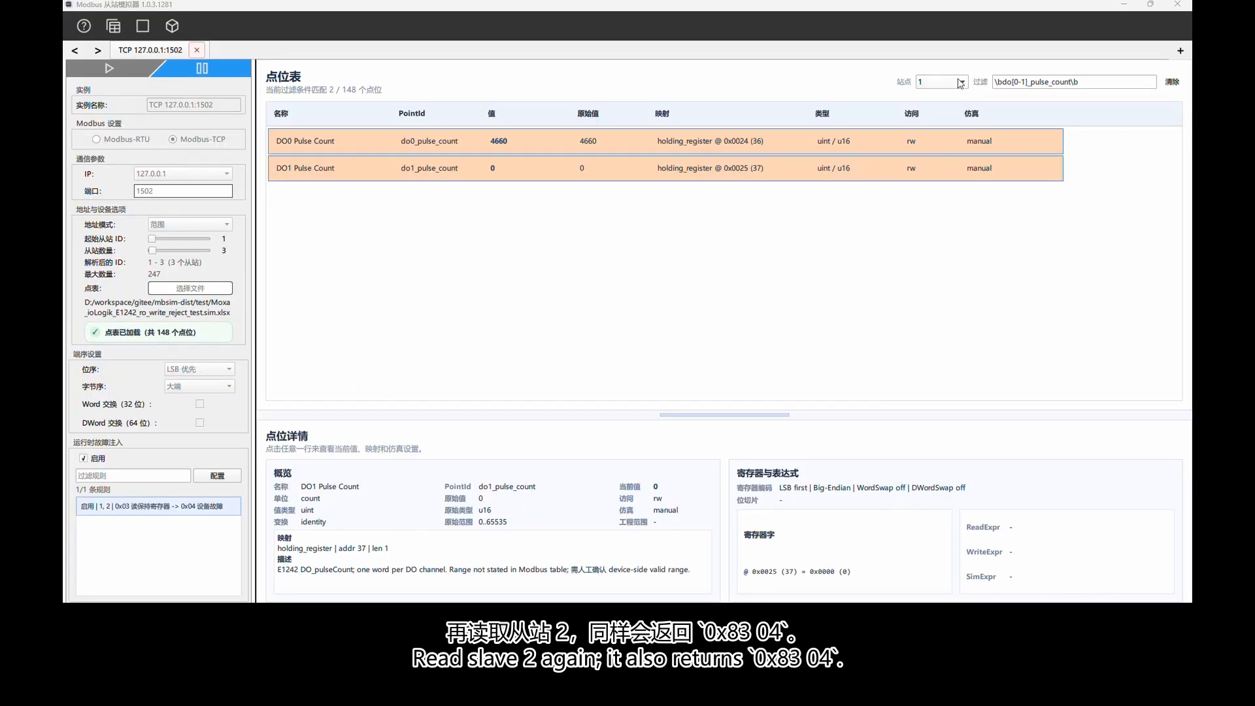
# Step: Switch the simulator's point table to station 2 and generate the read request frame for both Pulse Count points
pyautogui.click(960, 83)
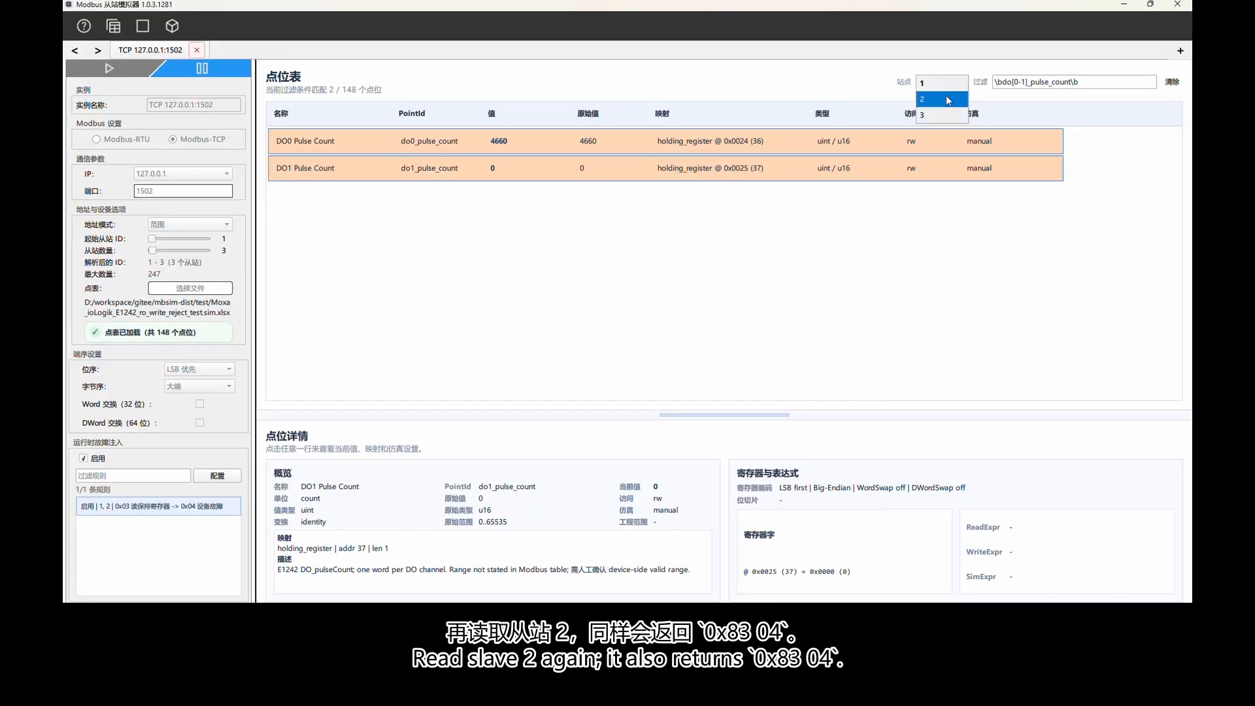
pyautogui.click(948, 103)
pyautogui.moveTo(823, 244); pyautogui.dragTo(625, 136)
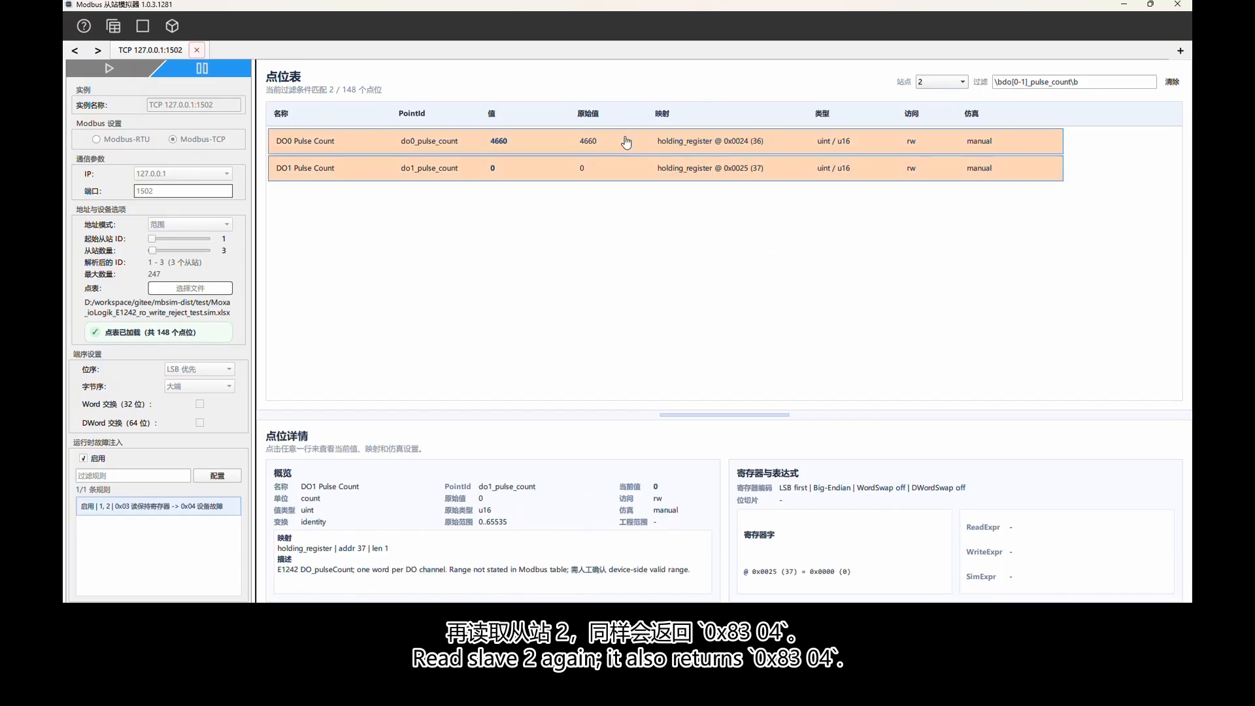
pyautogui.rightClick(624, 136)
pyautogui.click(838, 106)
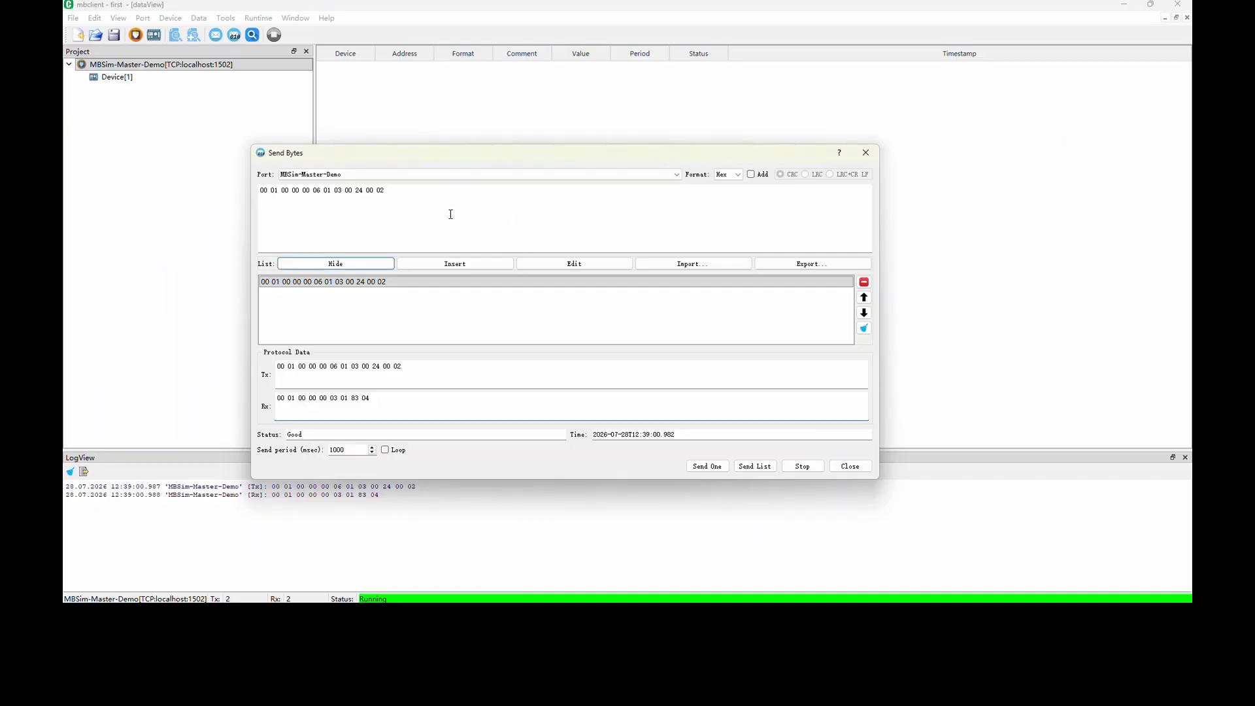
pyautogui.click(387, 191)
pyautogui.hotkey('ctrl', 'a')
pyautogui.hotkey('ctrl', 'v')
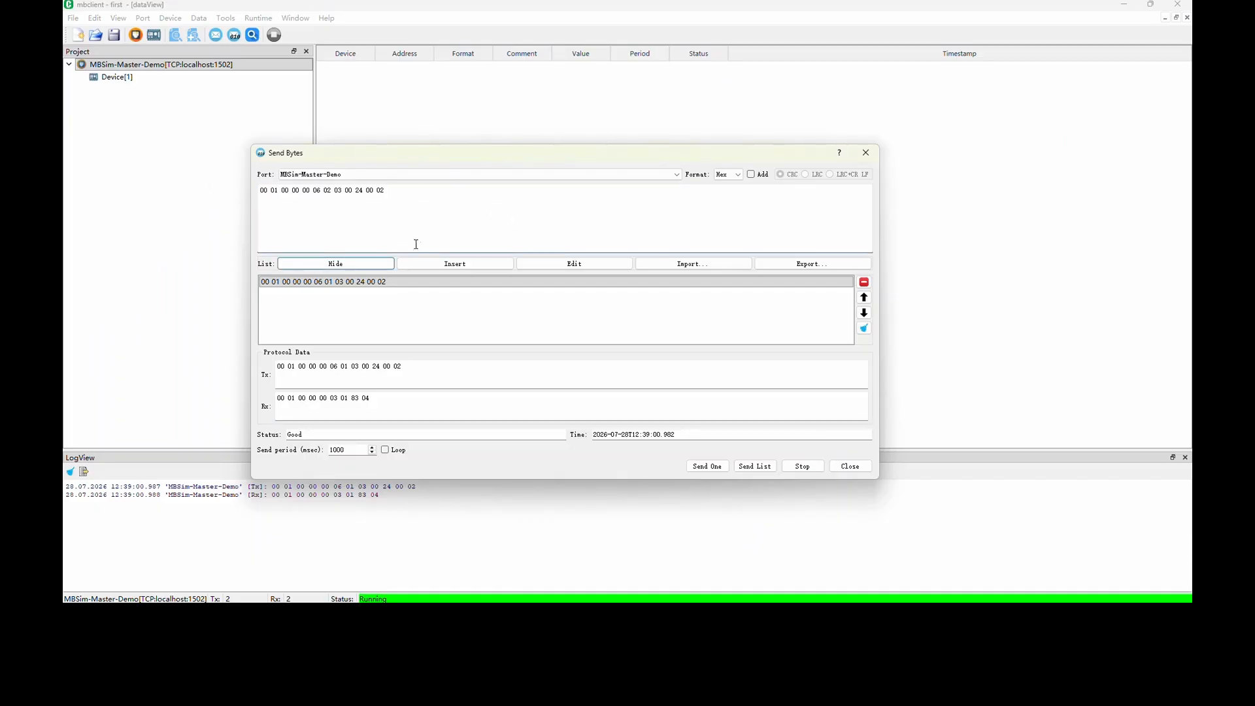
pyautogui.click(448, 265)
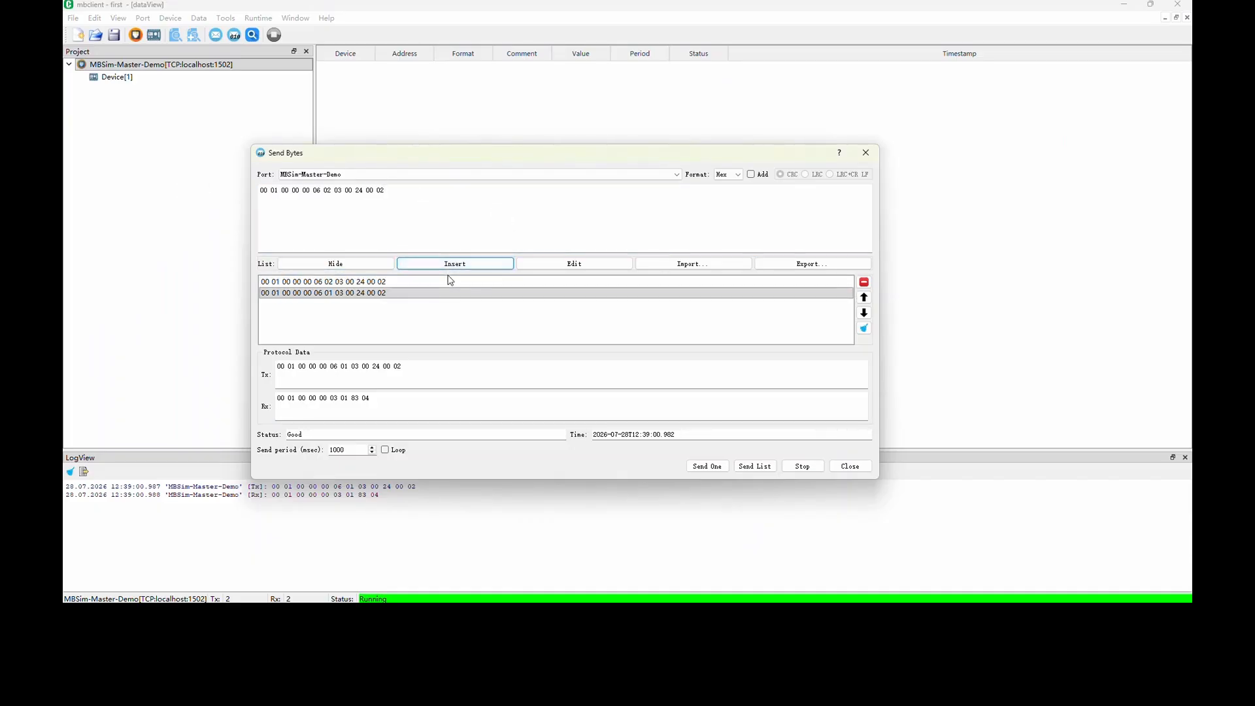
pyautogui.click(713, 466)
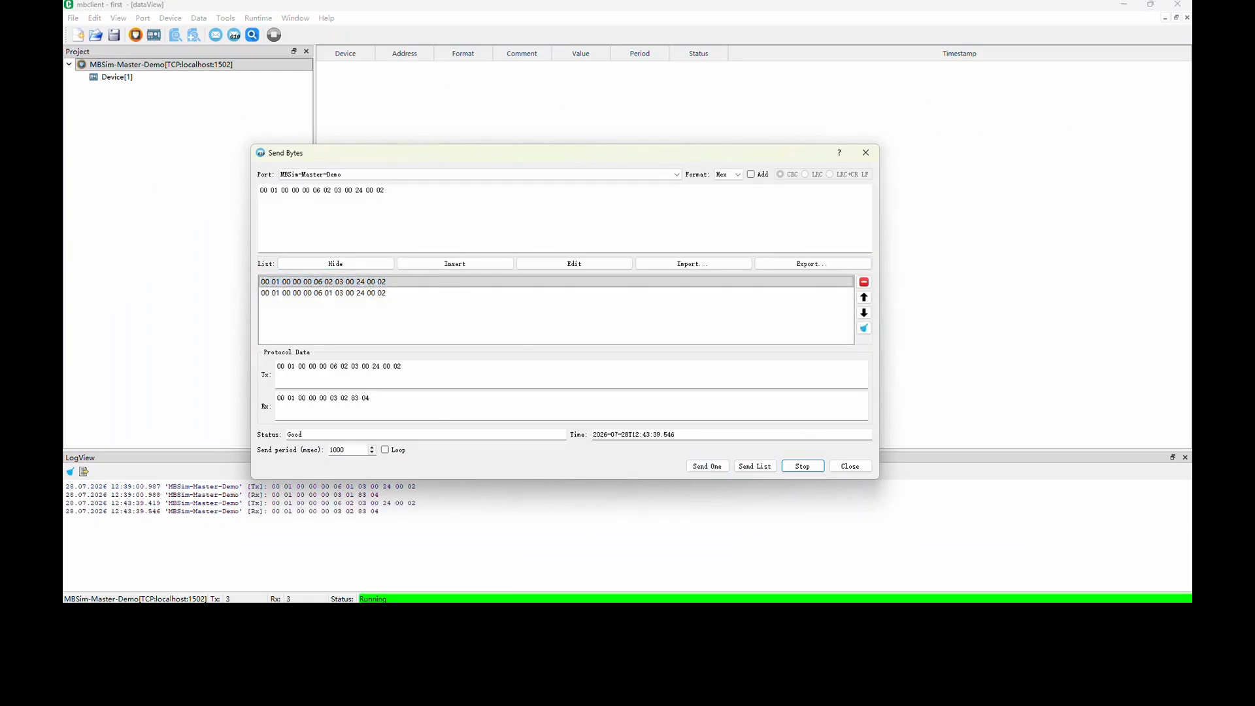
pyautogui.hotkey('alt', 'Tab')
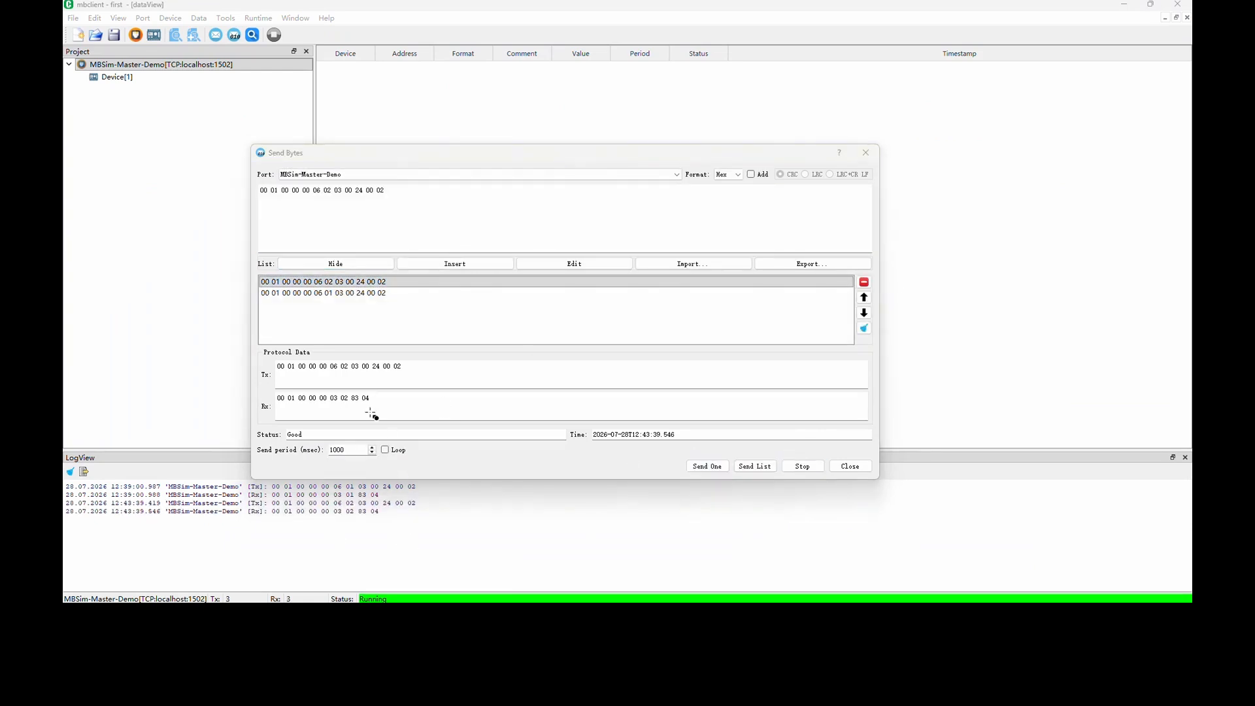
pyautogui.moveTo(349, 391); pyautogui.dragTo(376, 406)
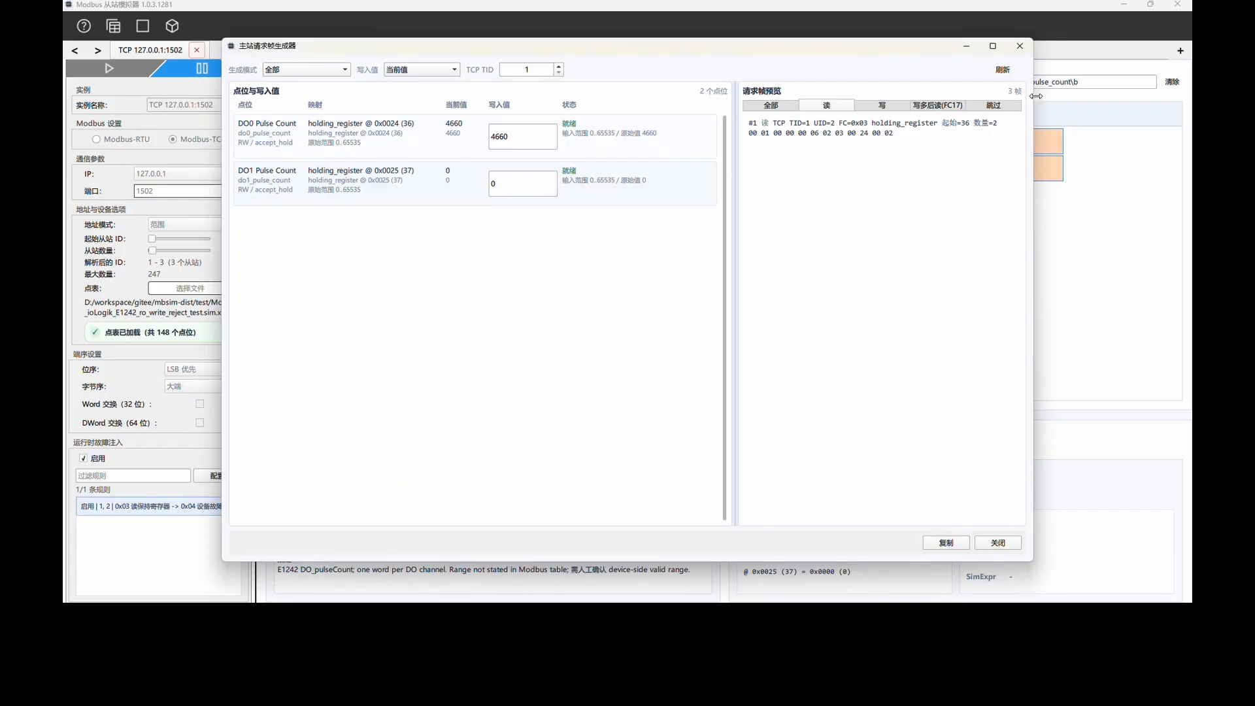
# Step: Switch the simulator's point table to station 3 and generate the read request frame for the DO0 and DO1 Pulse Count points
pyautogui.click(1019, 46)
pyautogui.click(941, 82)
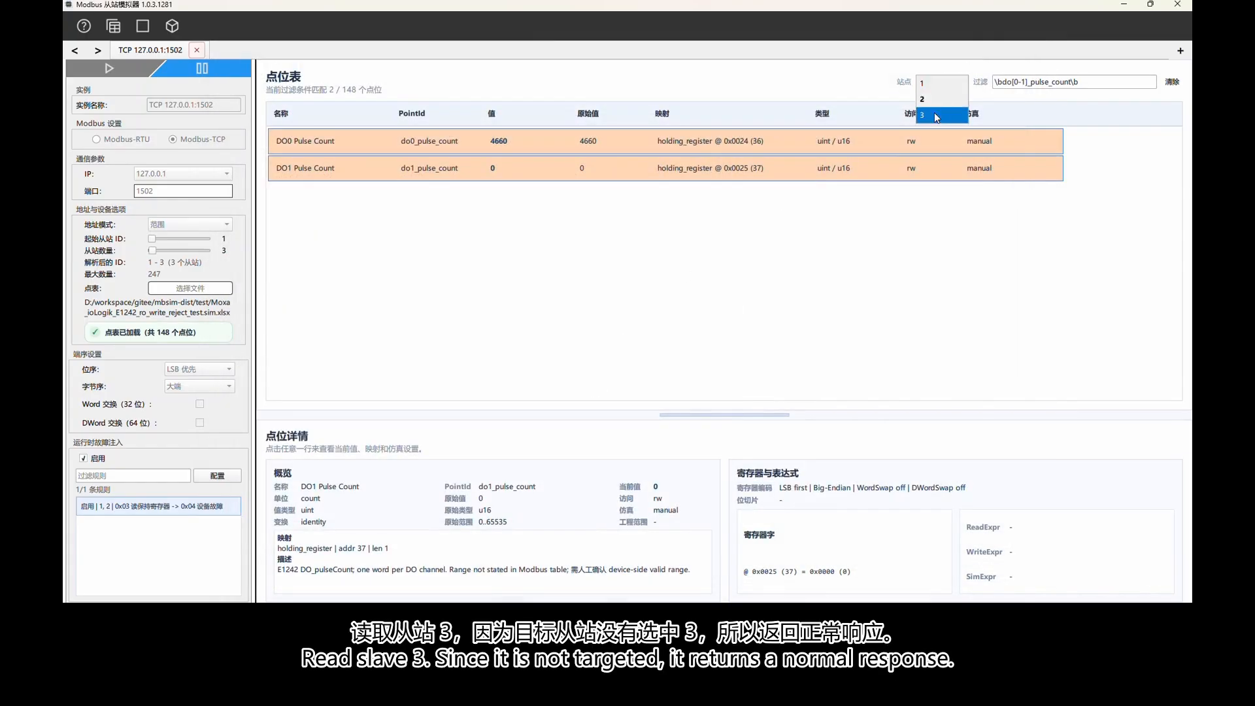
pyautogui.click(934, 115)
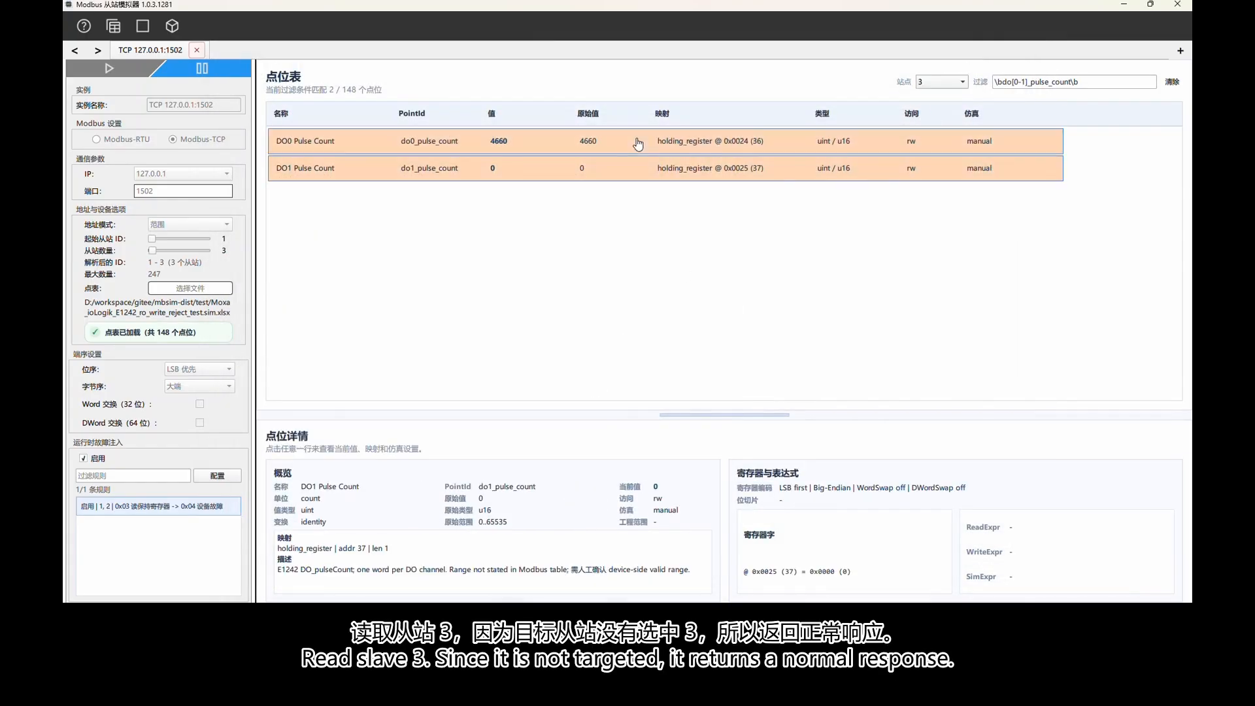
pyautogui.rightClick(636, 141)
pyautogui.click(652, 159)
pyautogui.click(827, 106)
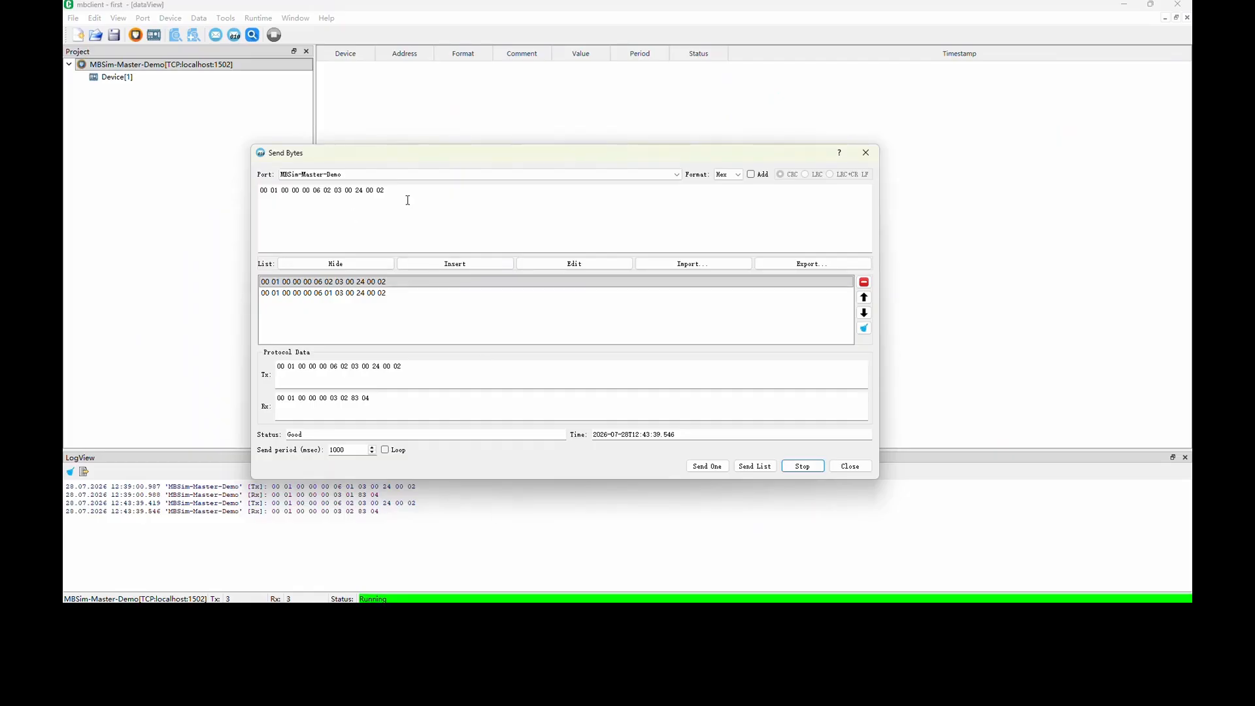
pyautogui.click(407, 200)
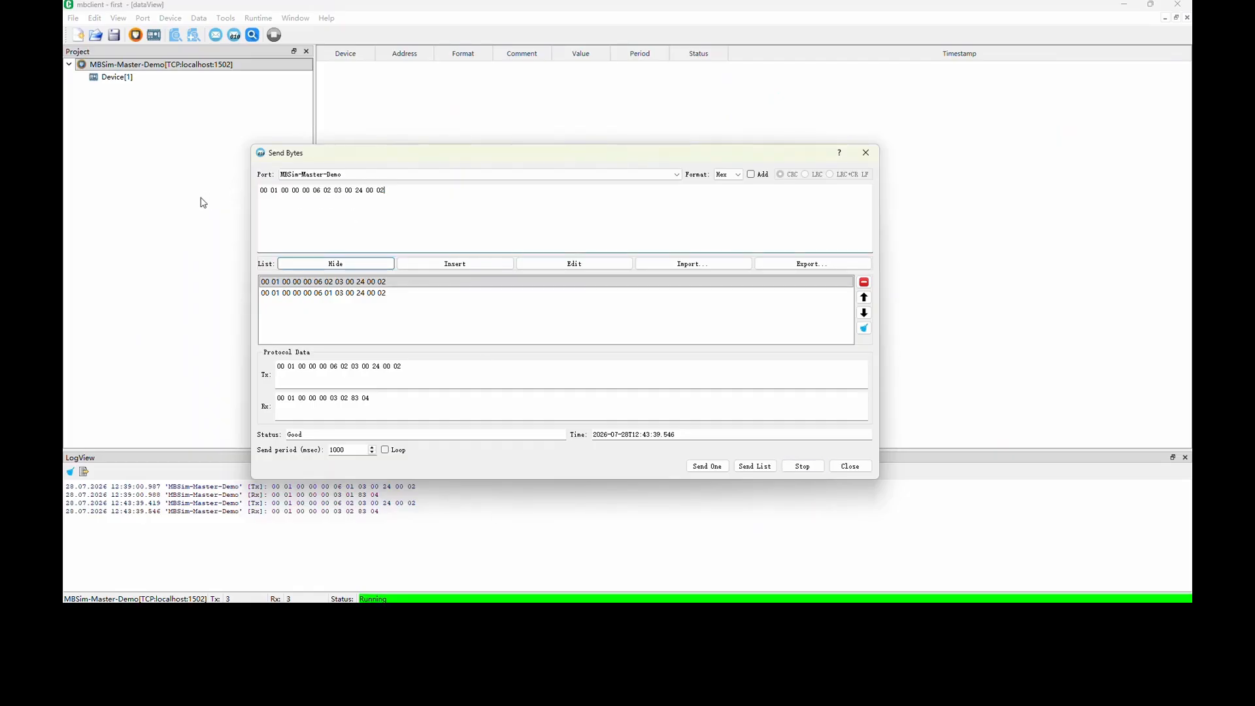
pyautogui.moveTo(401, 191); pyautogui.dragTo(196, 190)
pyautogui.hotkey('ctrl', 'v')
pyautogui.click(440, 266)
pyautogui.click(382, 282)
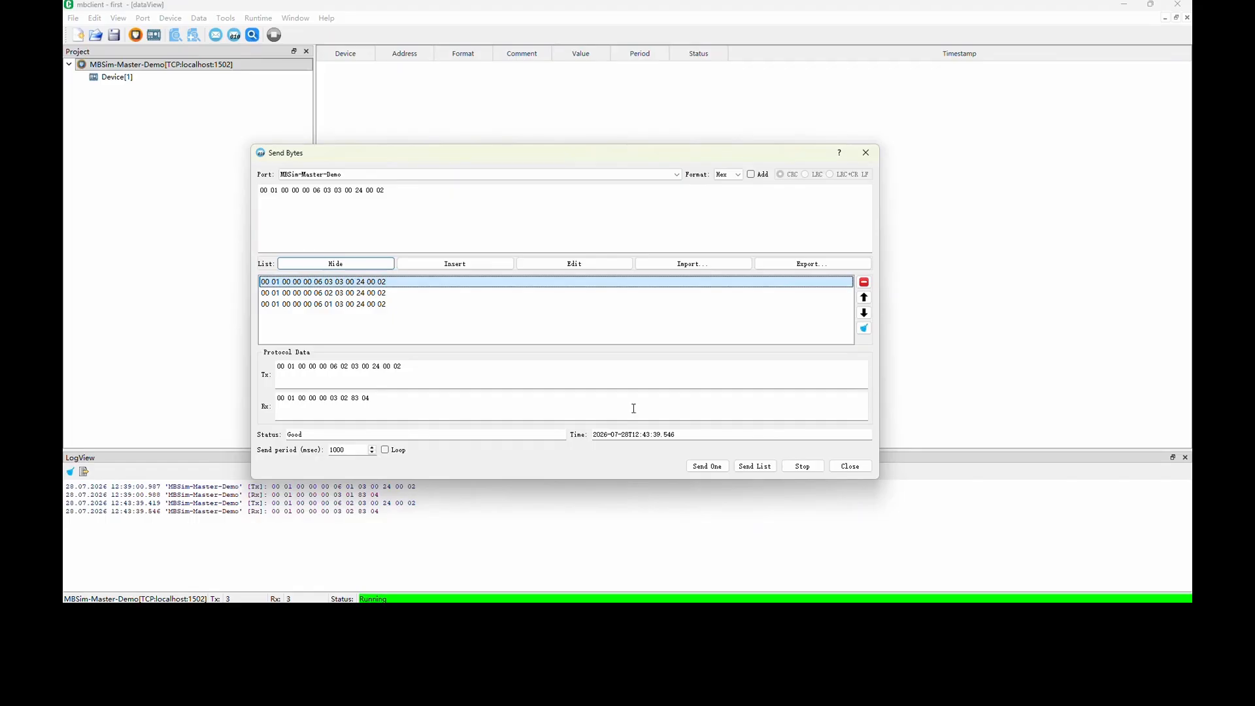
pyautogui.click(715, 469)
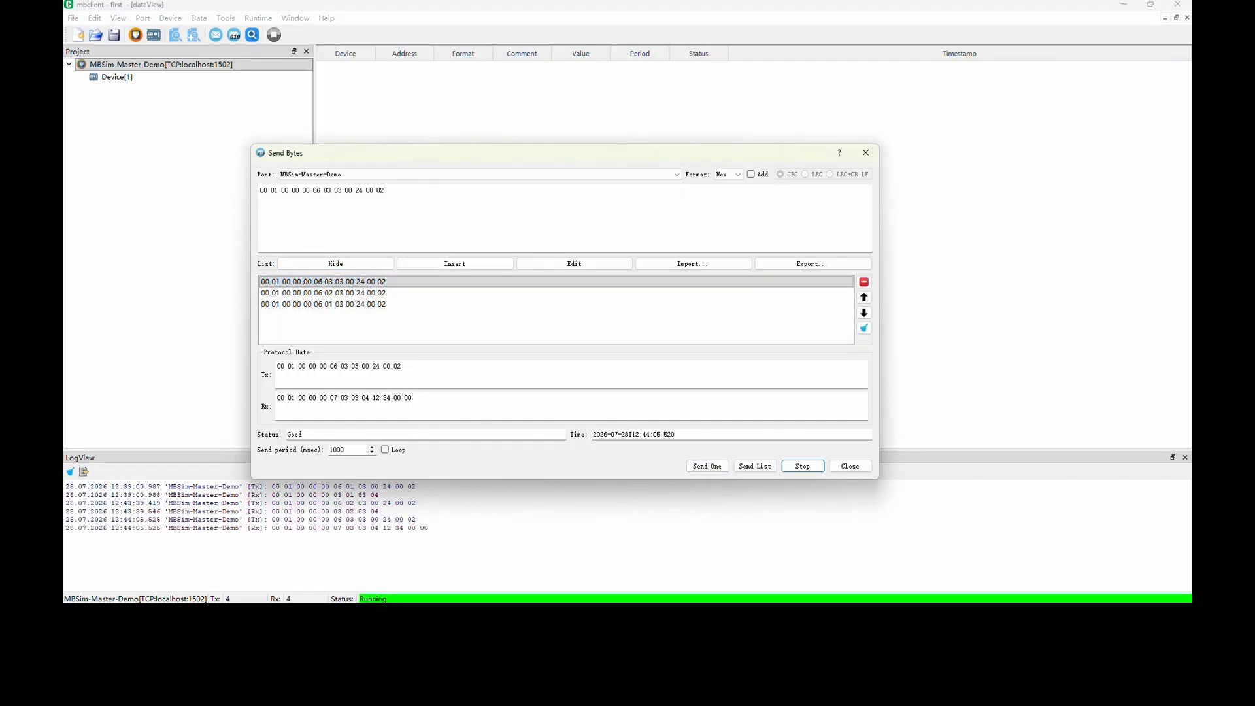
pyautogui.hotkey('alt', 'Tab')
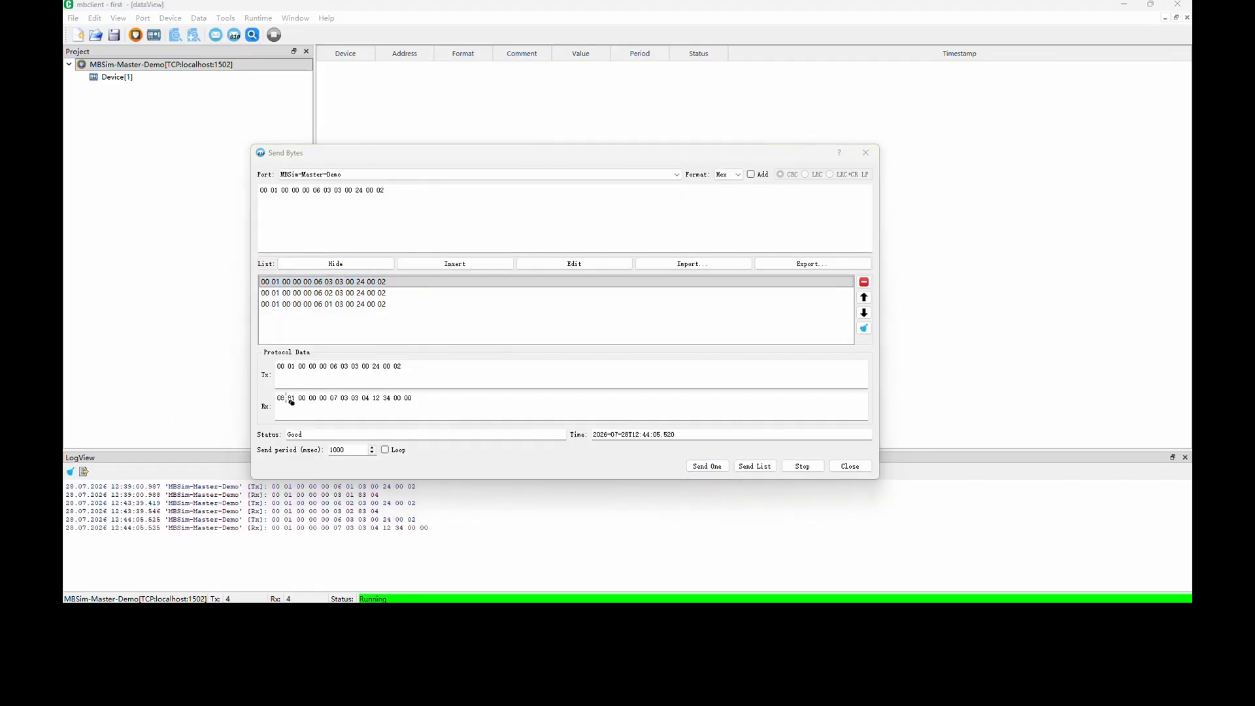
pyautogui.moveTo(271, 390); pyautogui.dragTo(420, 407)
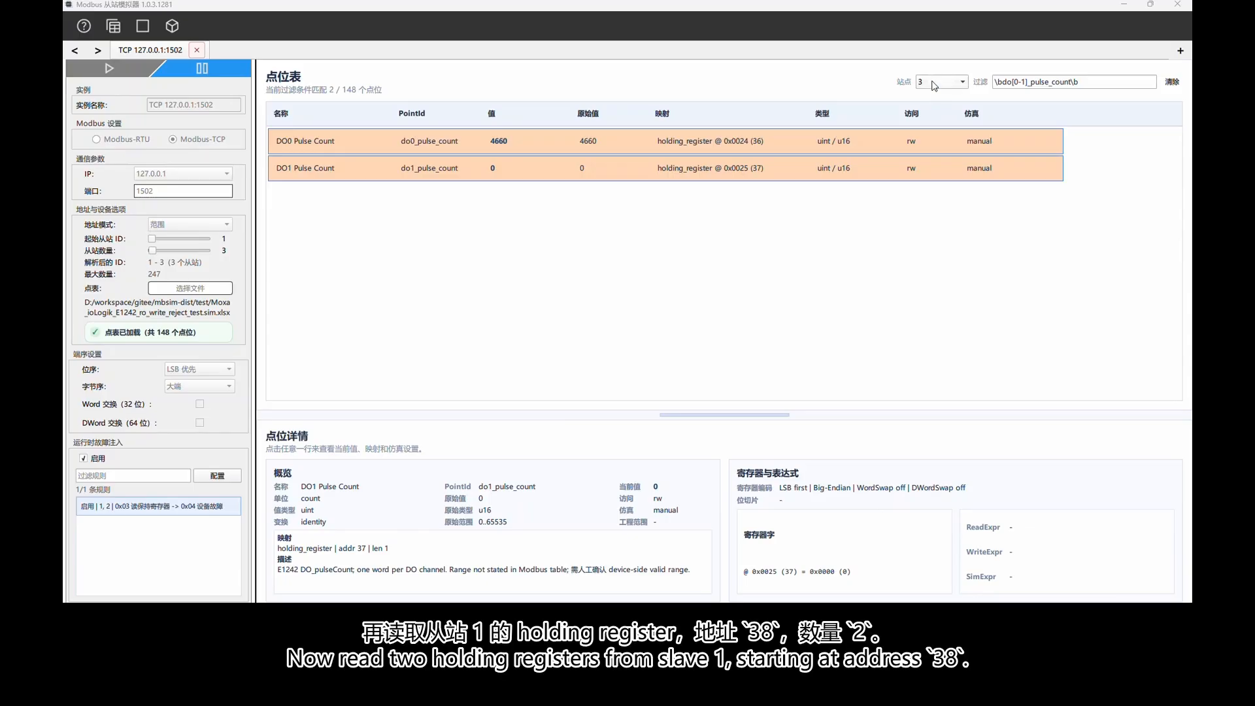
# Step: Back in the Modbus slave simulator, set the point table to station 1 and filter it by \bdo[2-3]_pulse_count\b
pyautogui.click(933, 83)
pyautogui.click(932, 84)
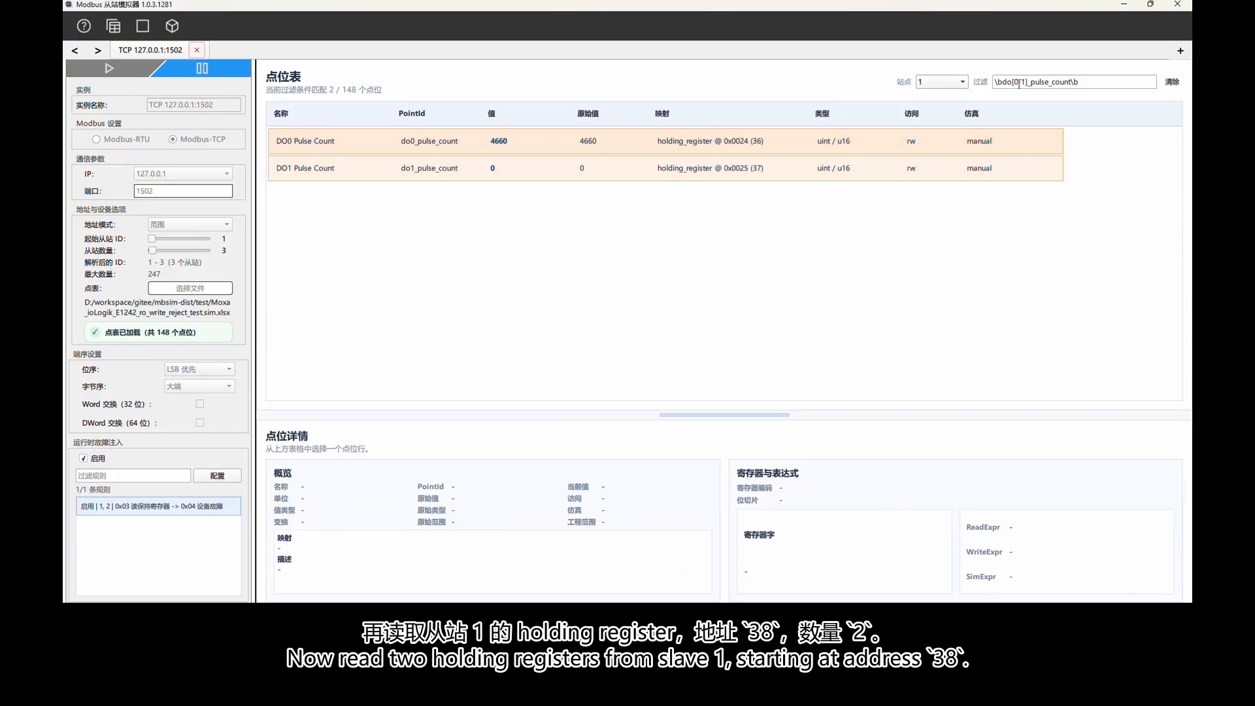
pyautogui.press('BackSpace')
pyautogui.write('2')
pyautogui.press('BackSpace')
pyautogui.write('3')
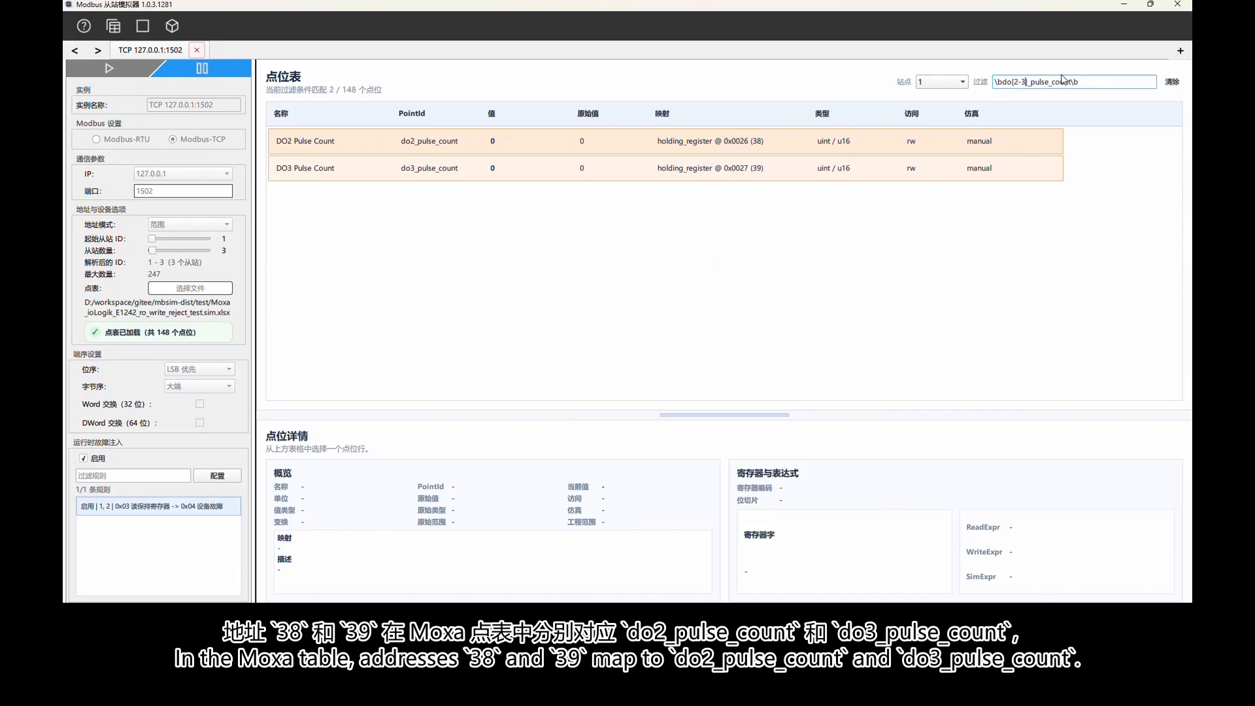
# Step: Select the DO2 and DO3 Pulse Count points and generate their read request frame for station 1
pyautogui.moveTo(581, 188); pyautogui.dragTo(477, 137)
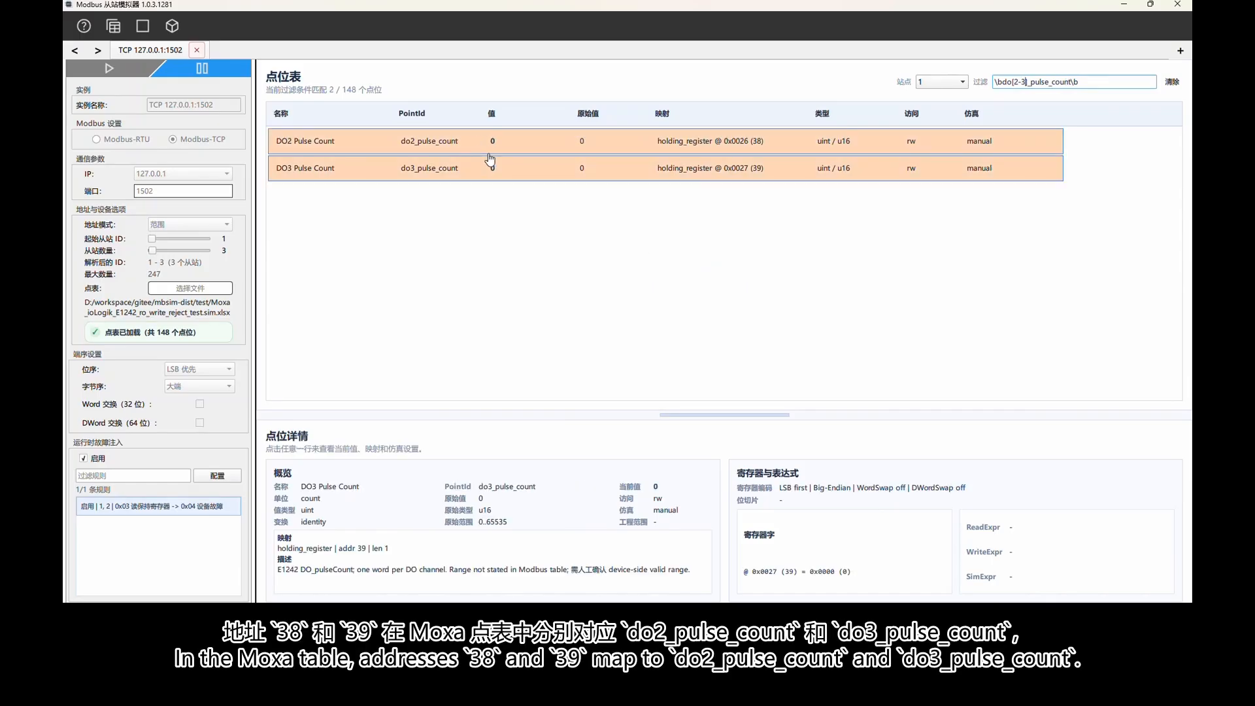
pyautogui.rightClick(490, 154)
pyautogui.click(508, 158)
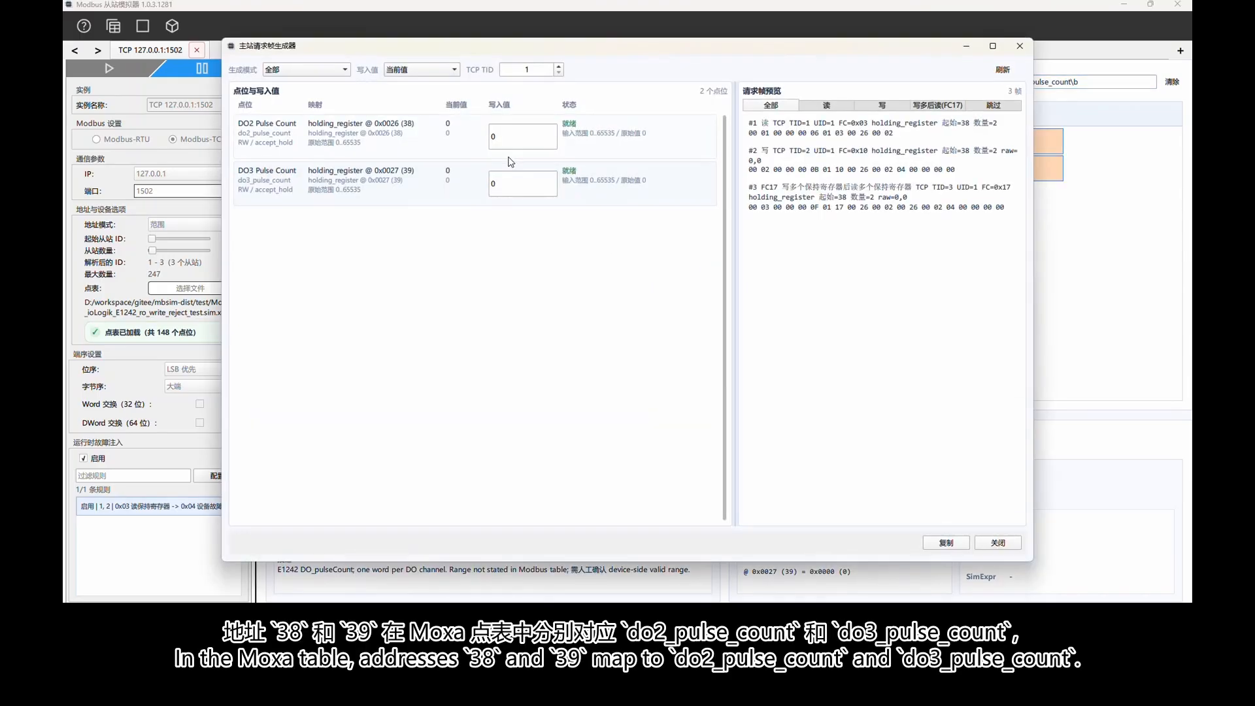
pyautogui.click(825, 107)
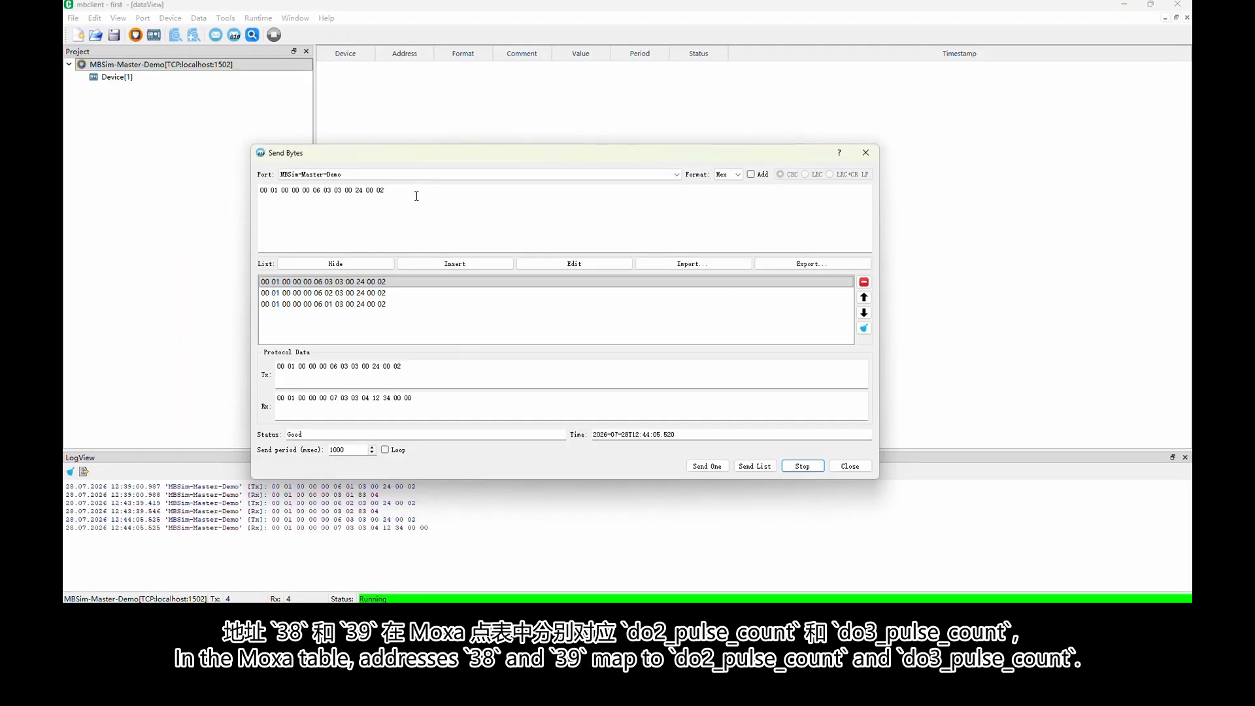
pyautogui.click(416, 196)
pyautogui.hotkey('ctrl', 'a')
pyautogui.hotkey('ctrl', 'v')
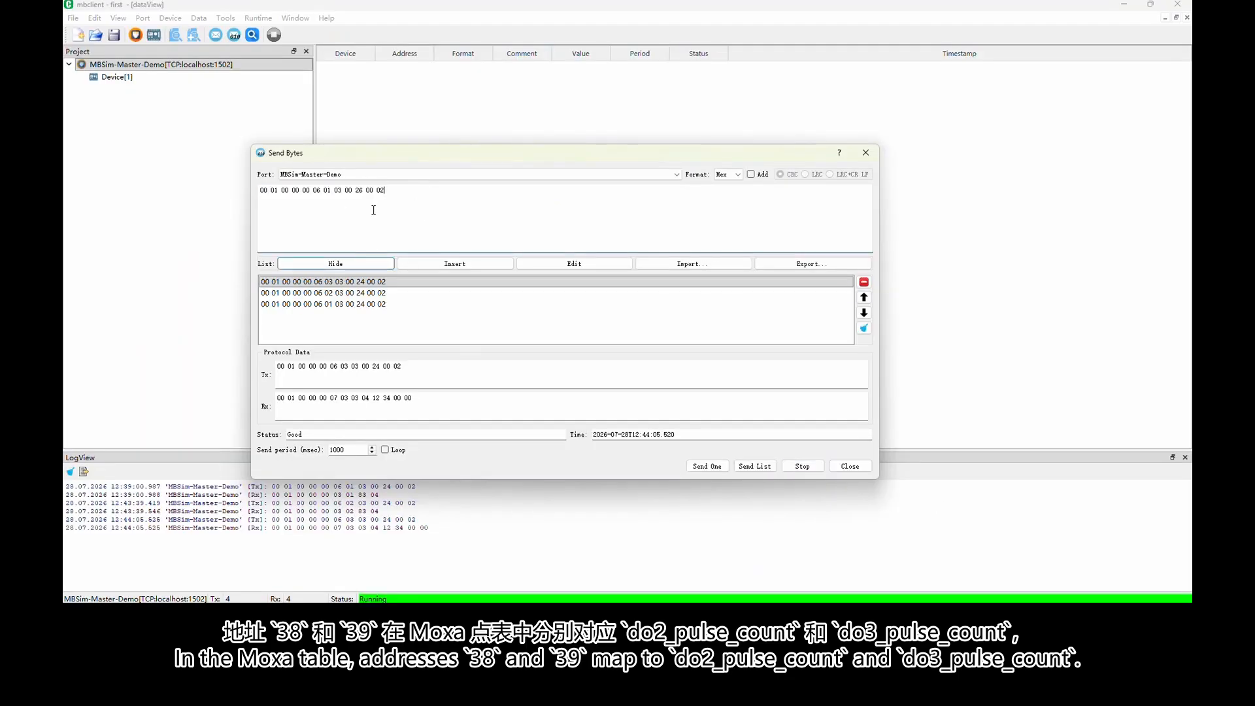
pyautogui.click(443, 263)
pyautogui.click(420, 281)
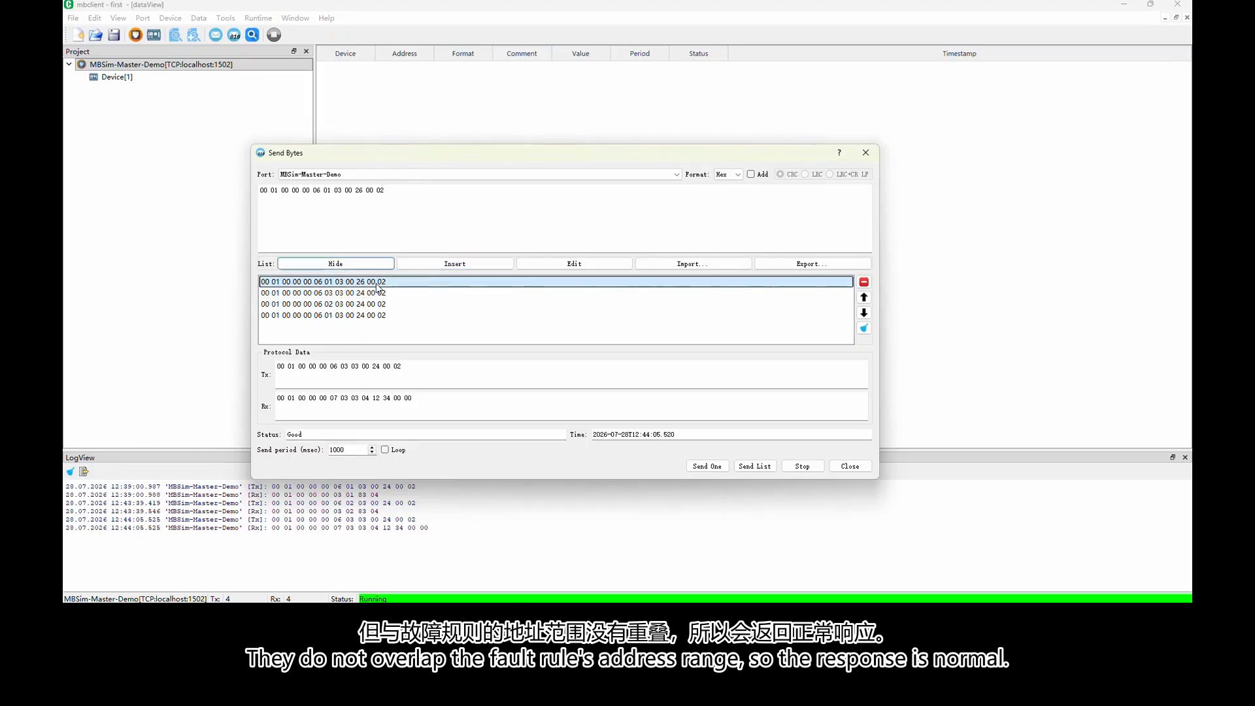
pyautogui.click(707, 466)
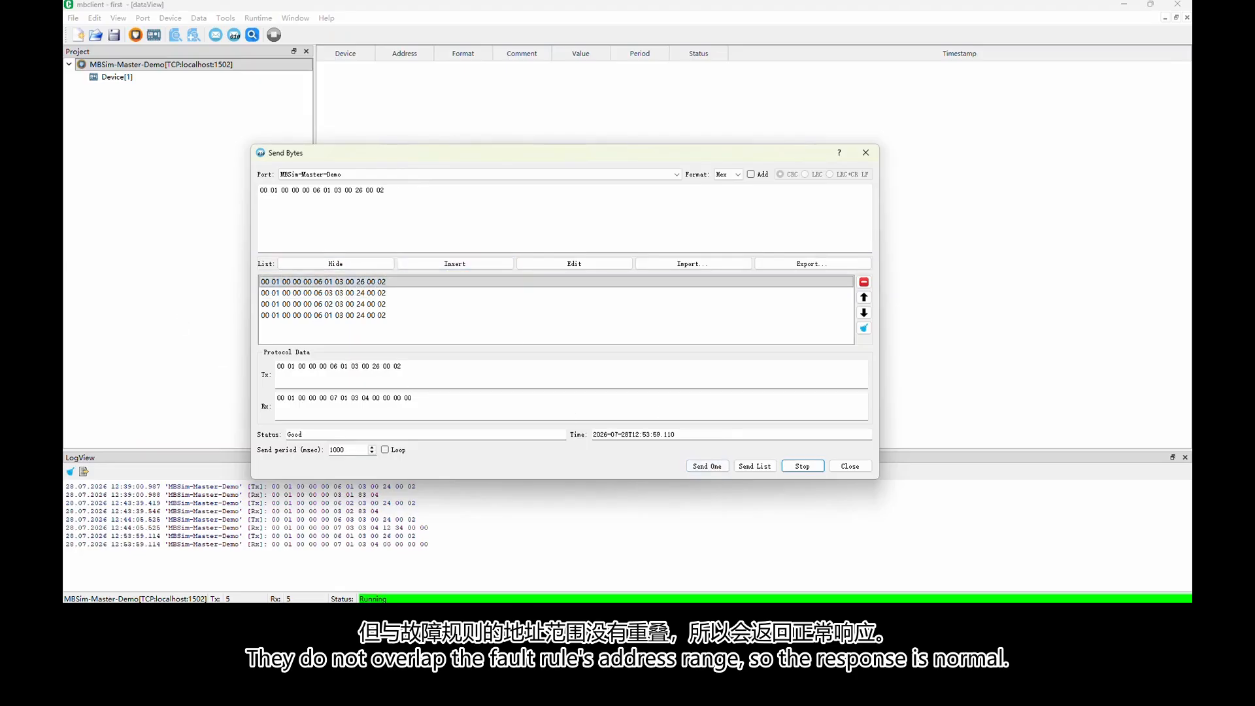
pyautogui.hotkey('ctrl', '2')
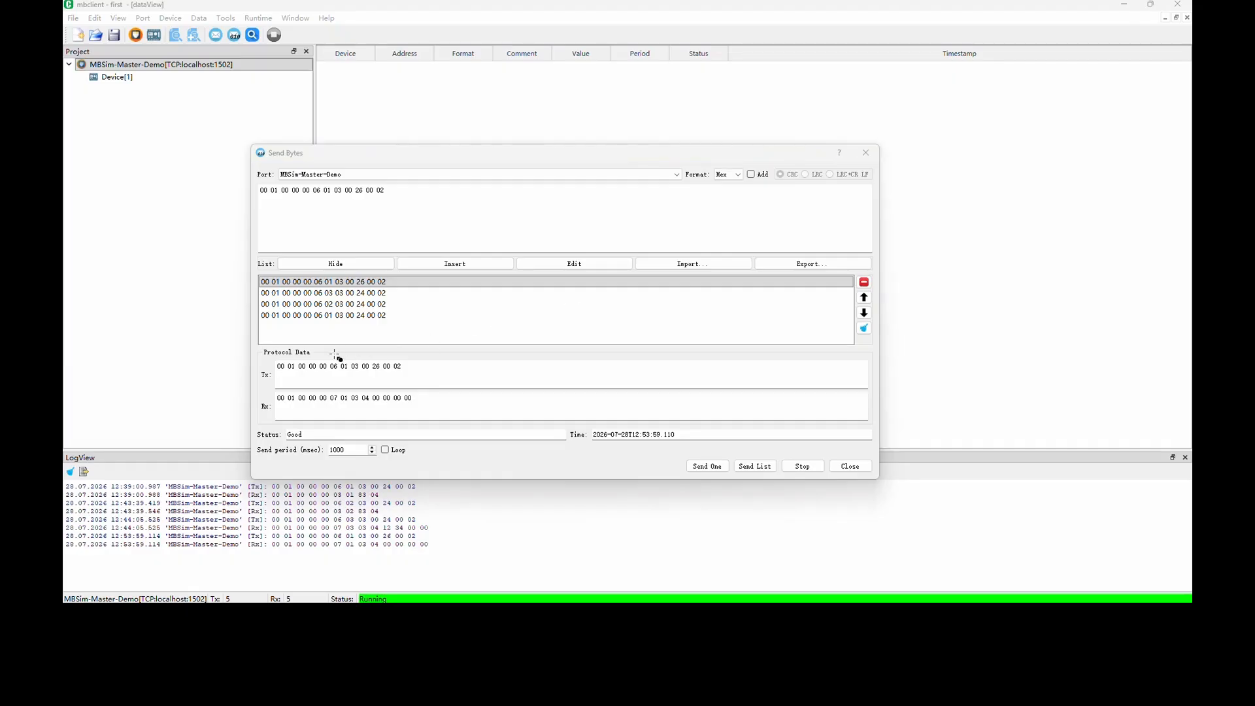
pyautogui.moveTo(271, 385)
pyautogui.mouseDown()
pyautogui.moveTo(440, 409)
pyautogui.moveTo(427, 408)
pyautogui.mouseUp()
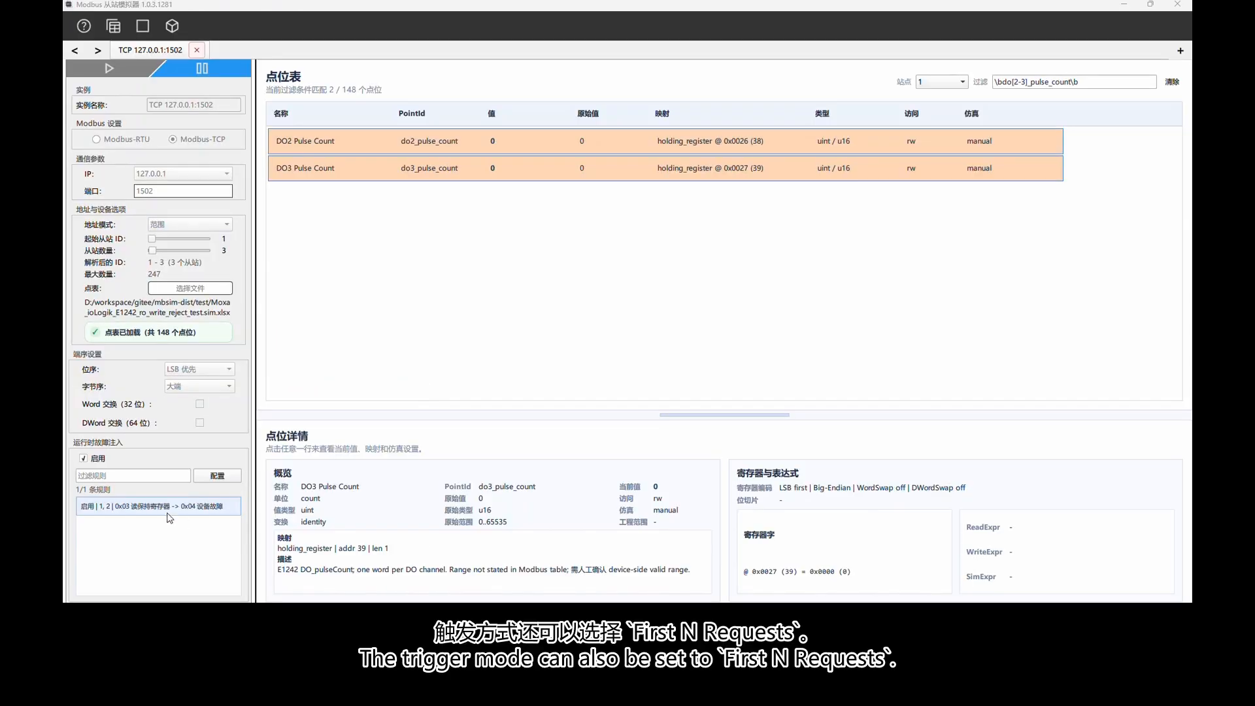
# Step: In the simulator, edit the fault injection rule to return exception 0x06 设备忙 with trigger 前 N 次请求 and a count of 2
pyautogui.doubleClick(167, 508)
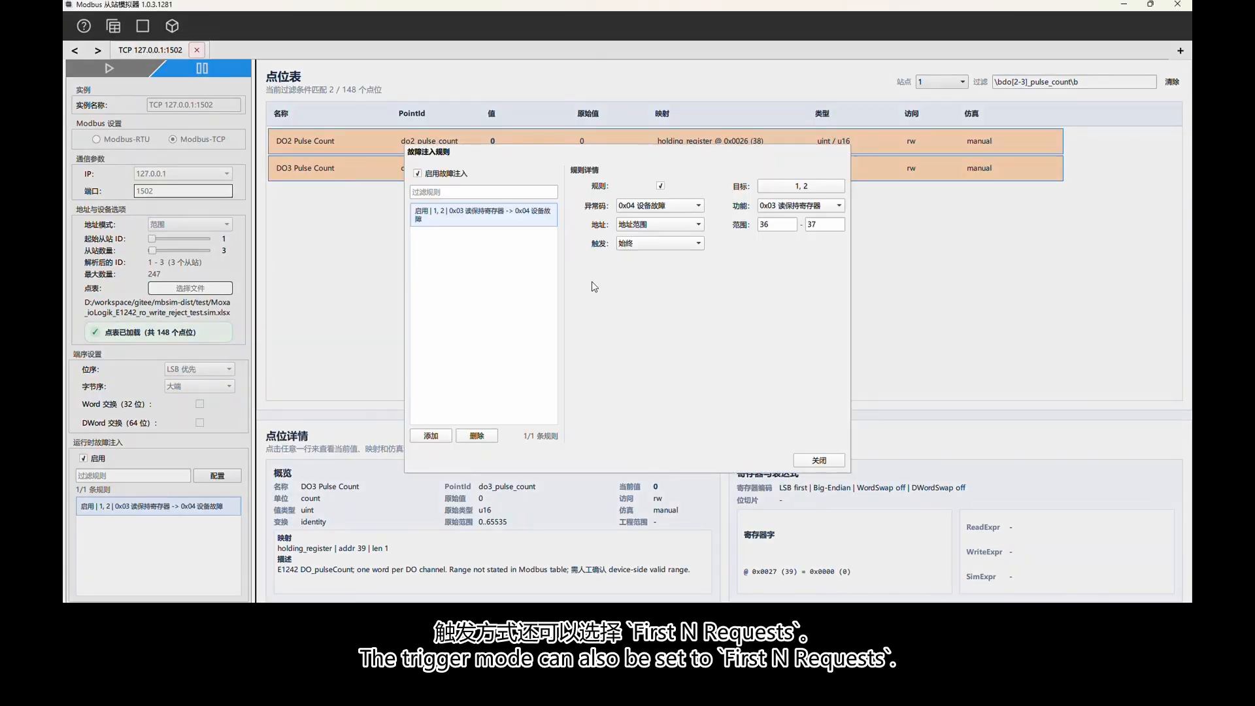
pyautogui.click(687, 212)
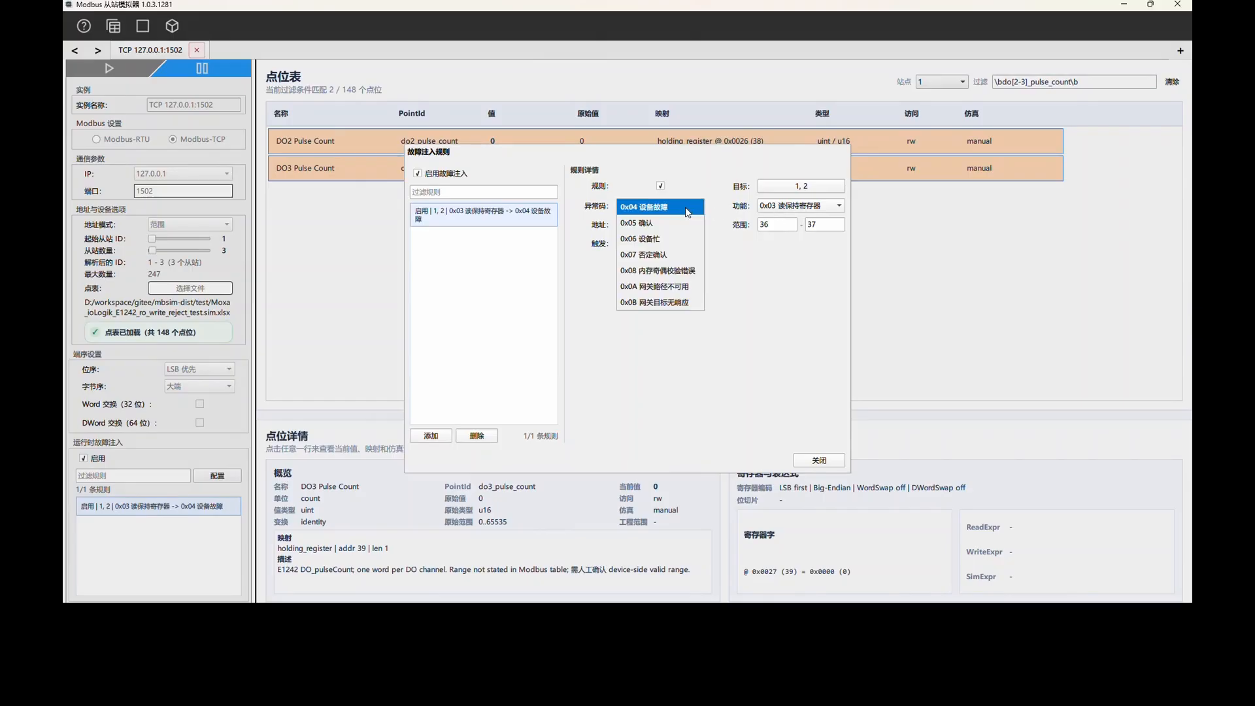
pyautogui.click(678, 247)
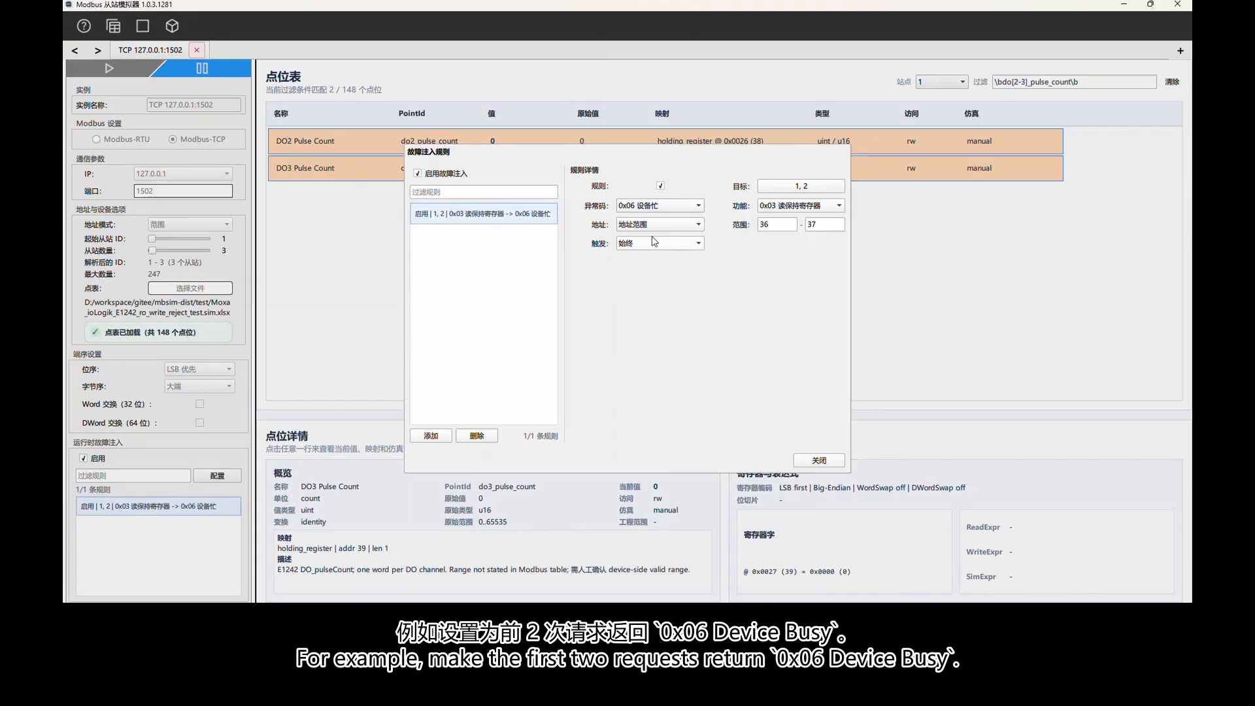
pyautogui.click(654, 244)
pyautogui.click(652, 260)
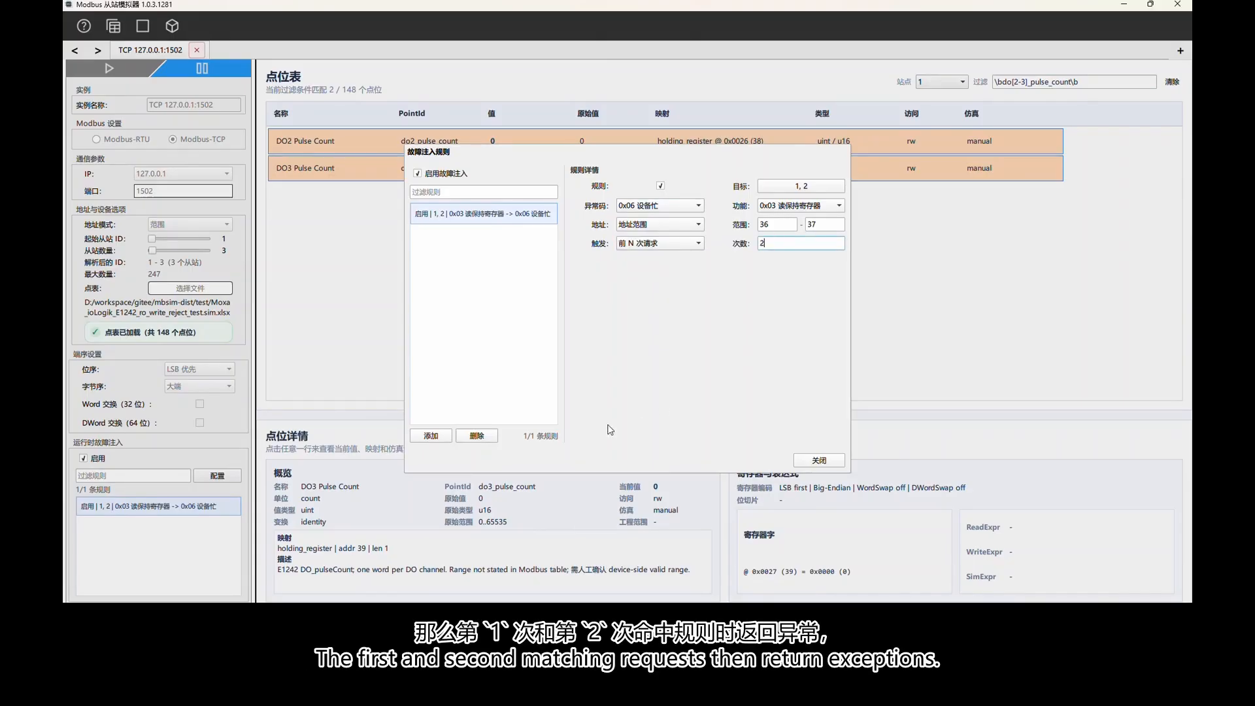
pyautogui.click(827, 462)
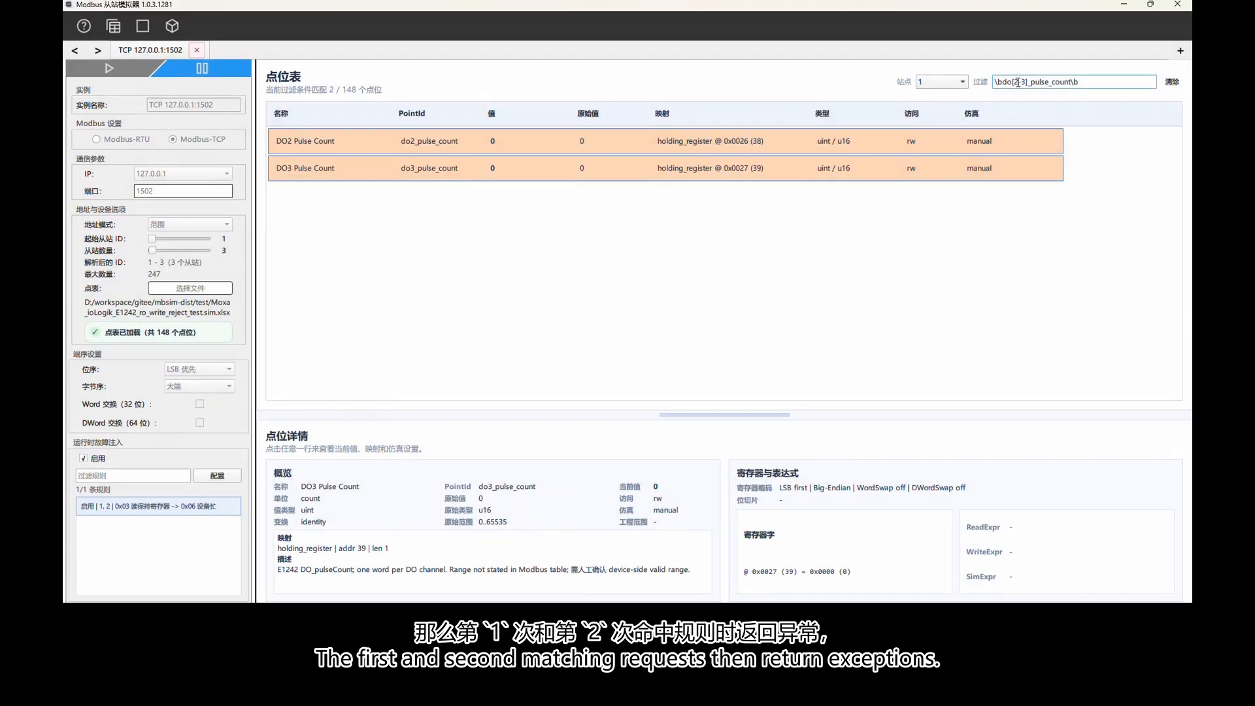
# Step: Change the point filter to \bdo[0-1]_pulse_count\b and generate the read request frame for DO0 and DO1 Pulse Count on station 1
pyautogui.click(1017, 82)
pyautogui.press('BackSpace')
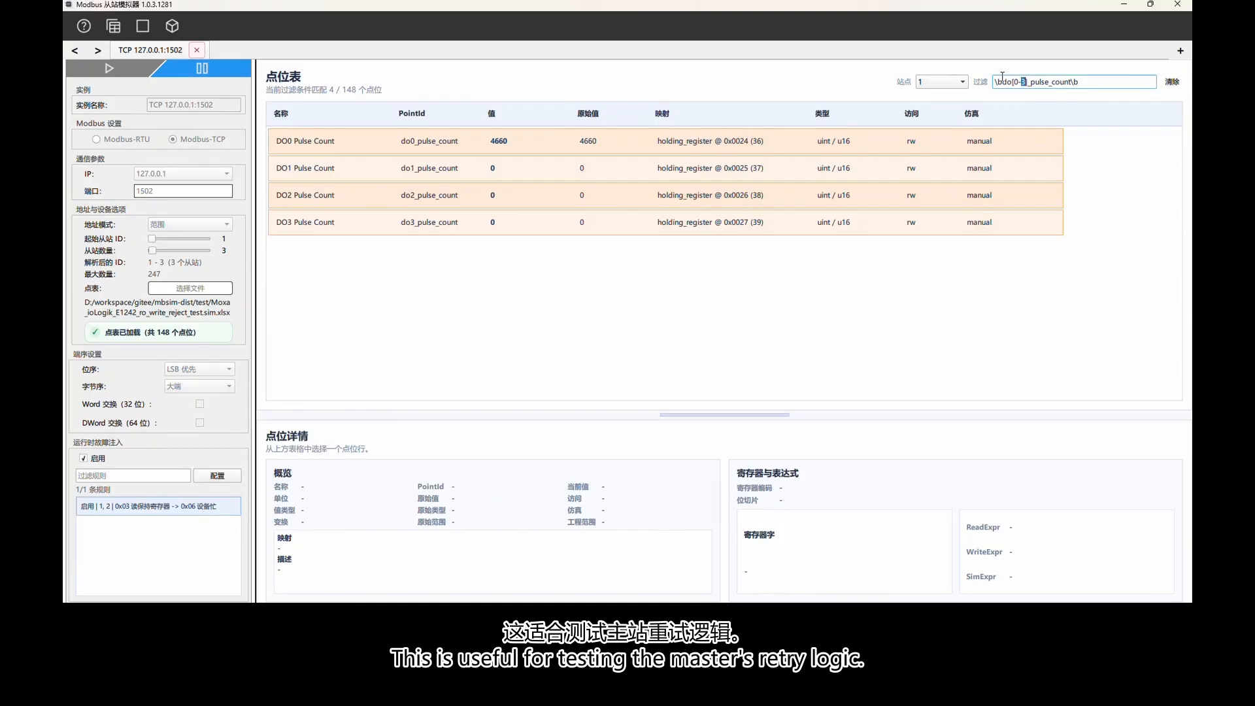
pyautogui.moveTo(843, 230); pyautogui.dragTo(634, 145)
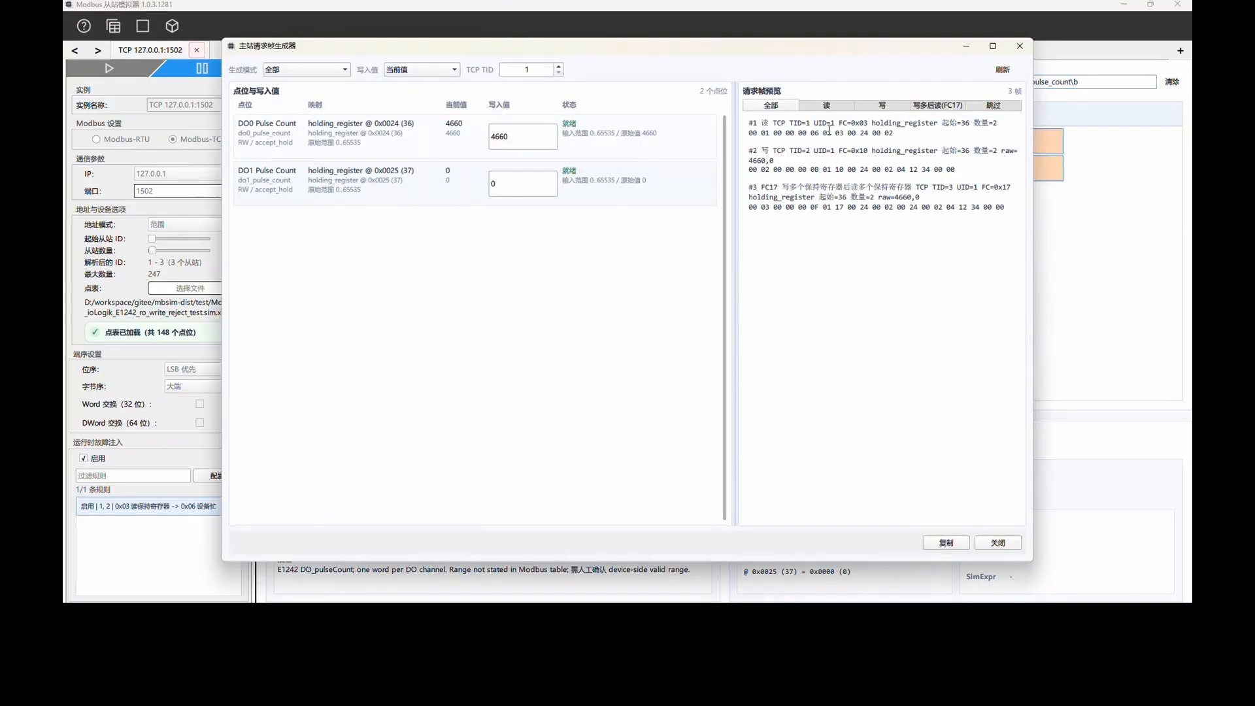
pyautogui.click(826, 107)
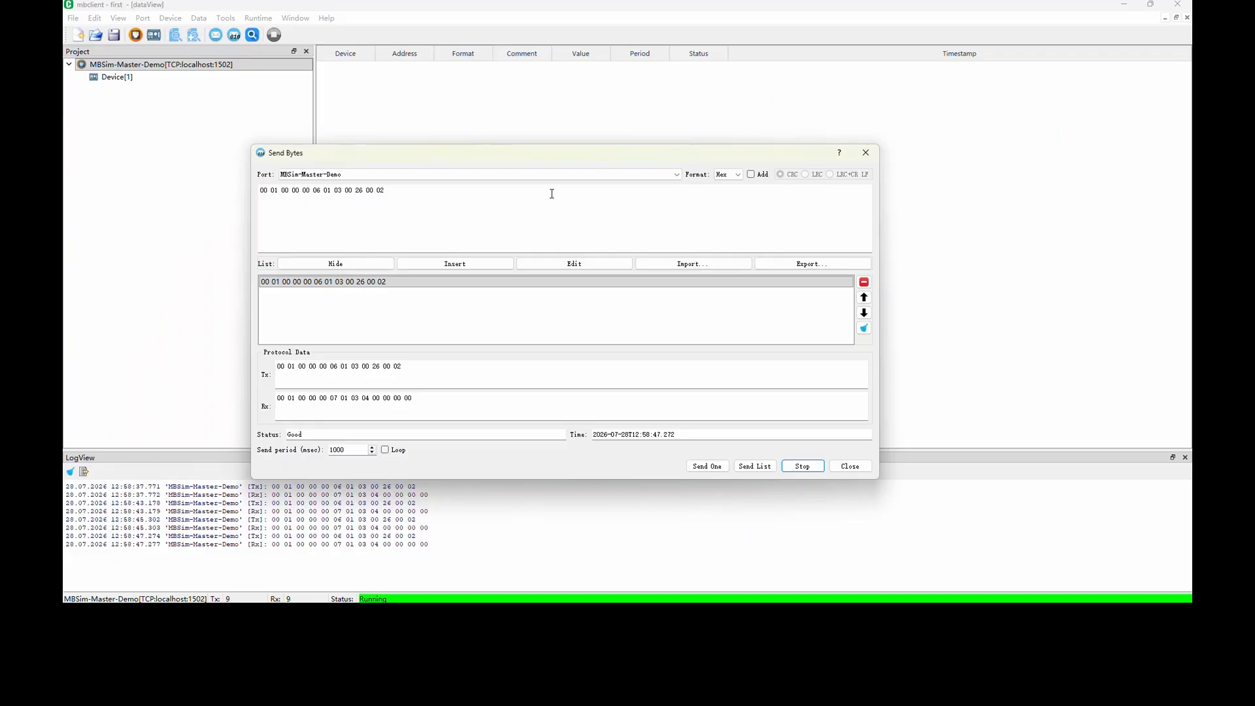
# Step: Switch to mbclient and clear the Send Bytes frame list and the communication log
pyautogui.click(776, 285)
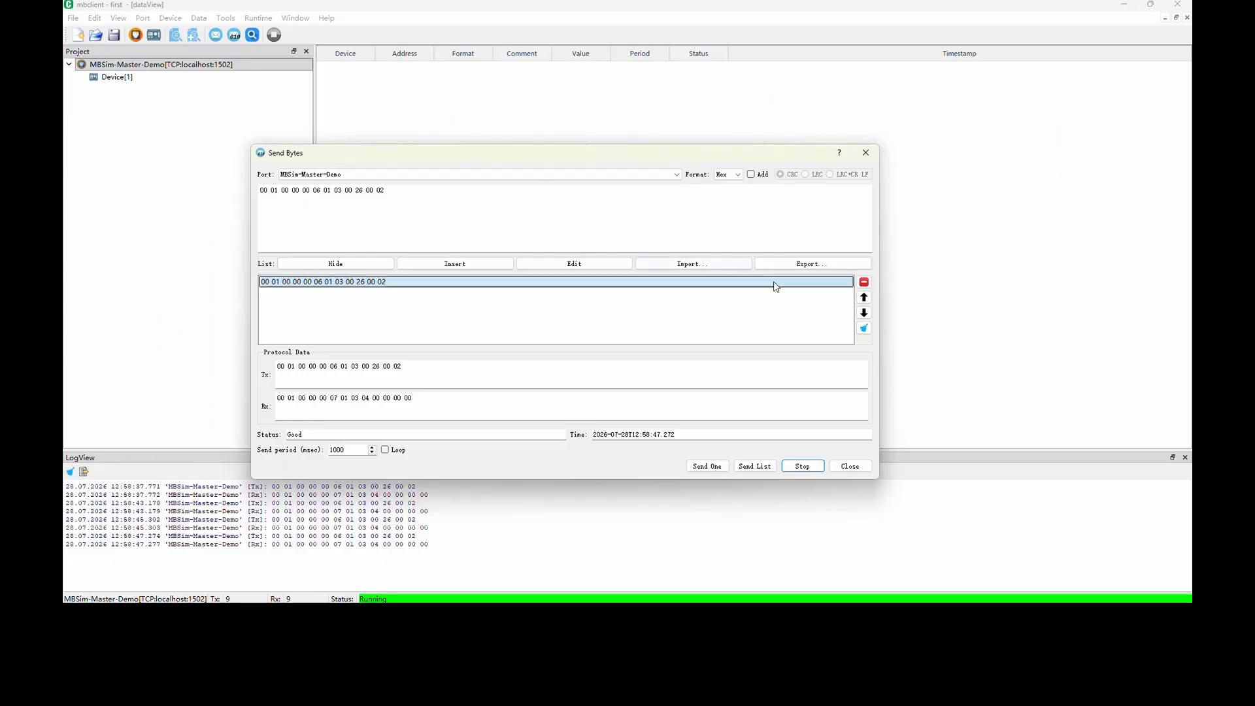
pyautogui.click(863, 328)
pyautogui.click(73, 468)
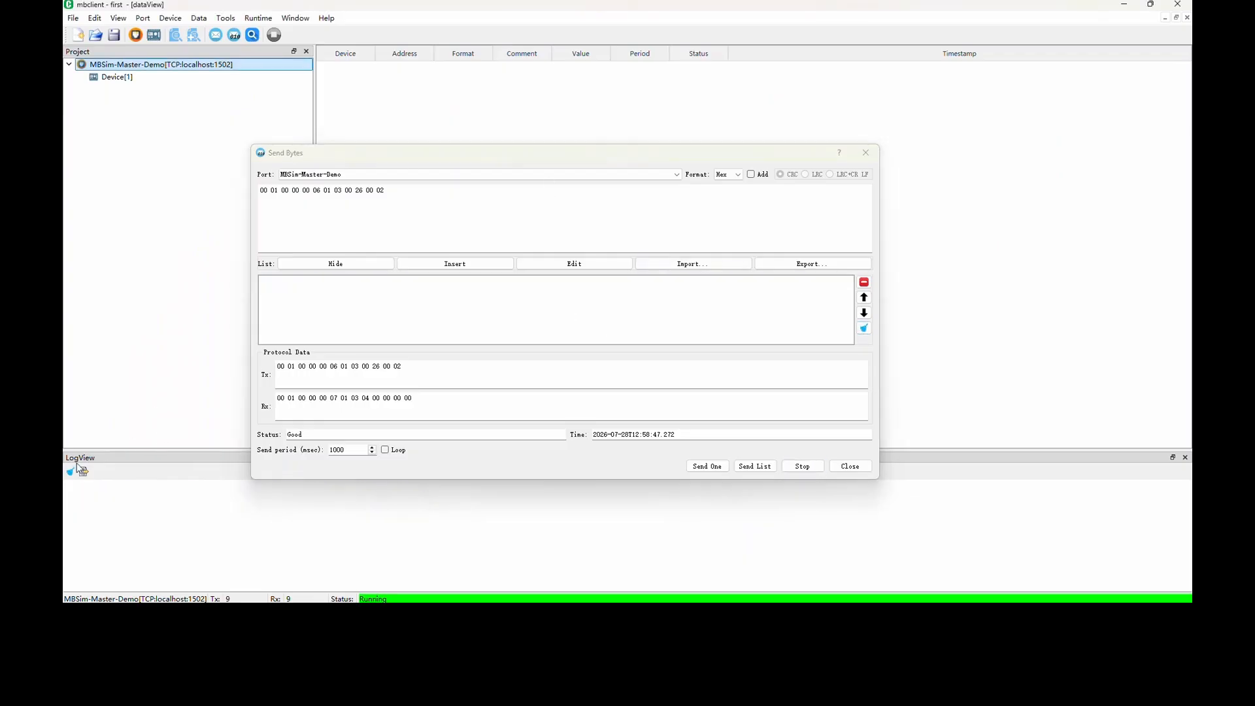
pyautogui.moveTo(409, 187); pyautogui.dragTo(234, 176)
pyautogui.hotkey('ctrl', 'v')
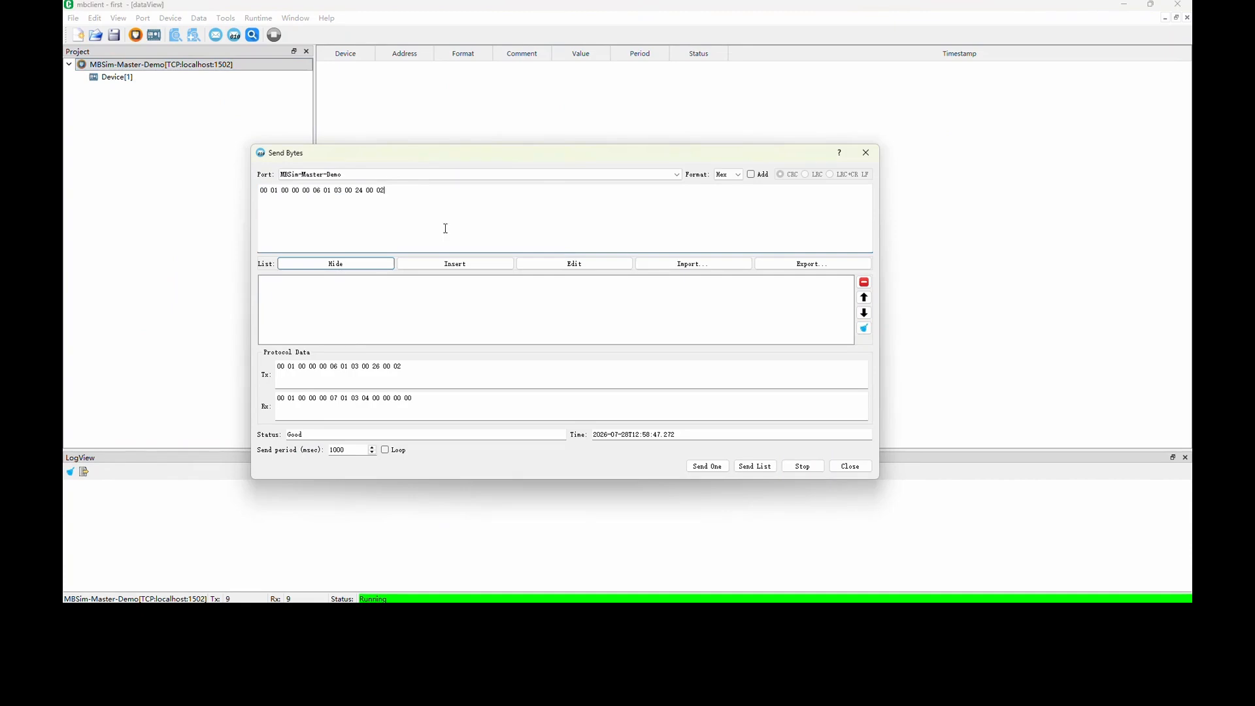
pyautogui.click(456, 266)
pyautogui.click(364, 281)
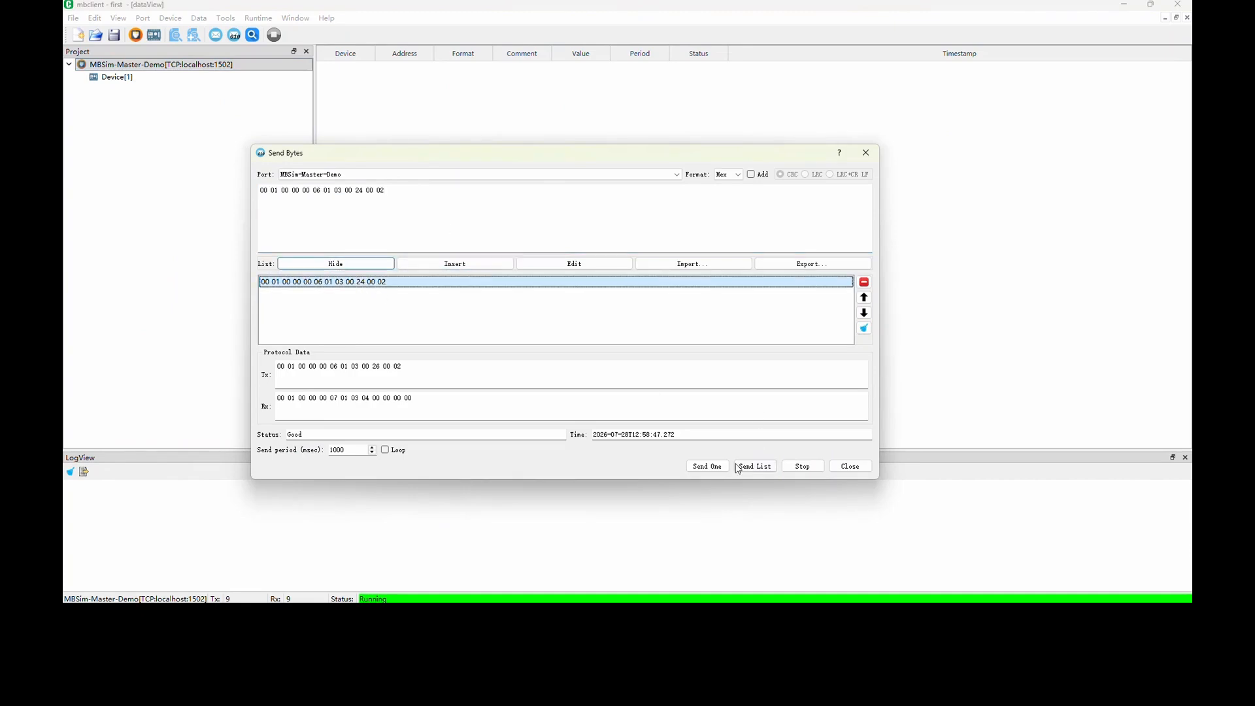
pyautogui.click(710, 466)
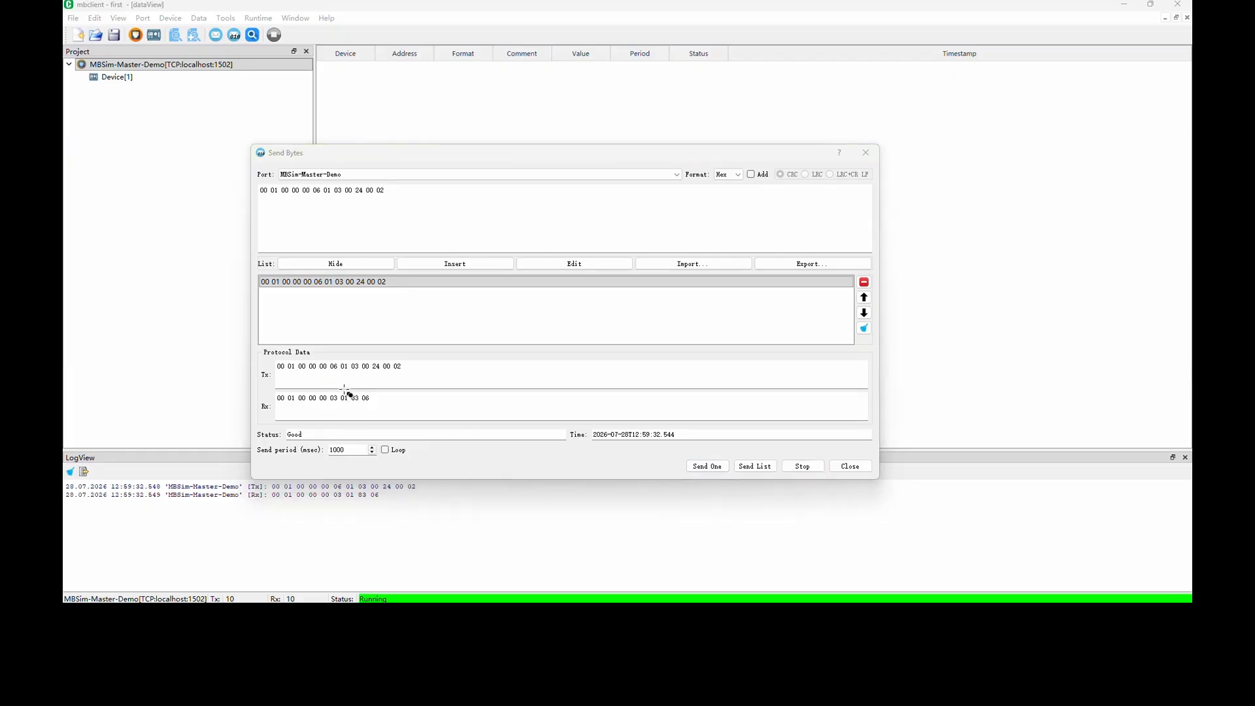
pyautogui.moveTo(344, 390); pyautogui.dragTo(378, 405)
# Step: Send the same station 1 read frame two more times to test the rule's first-two-requests trigger
pyautogui.click(706, 466)
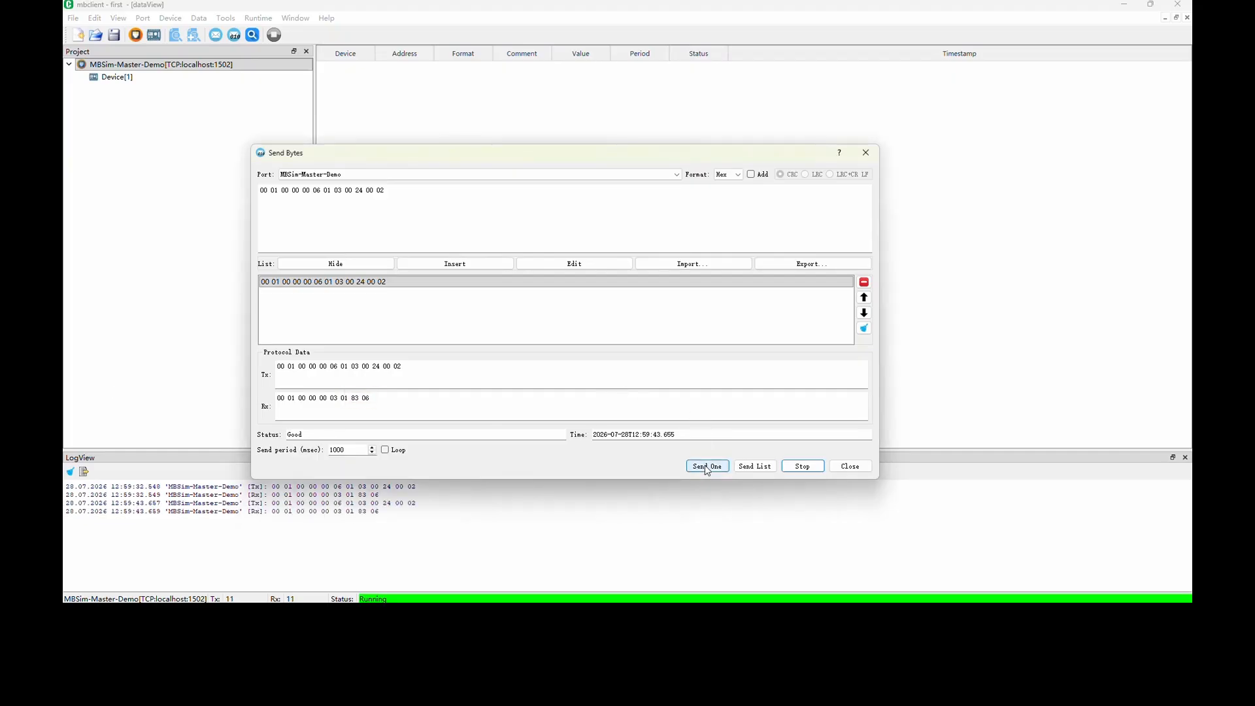
pyautogui.hotkey('alt', 'Tab')
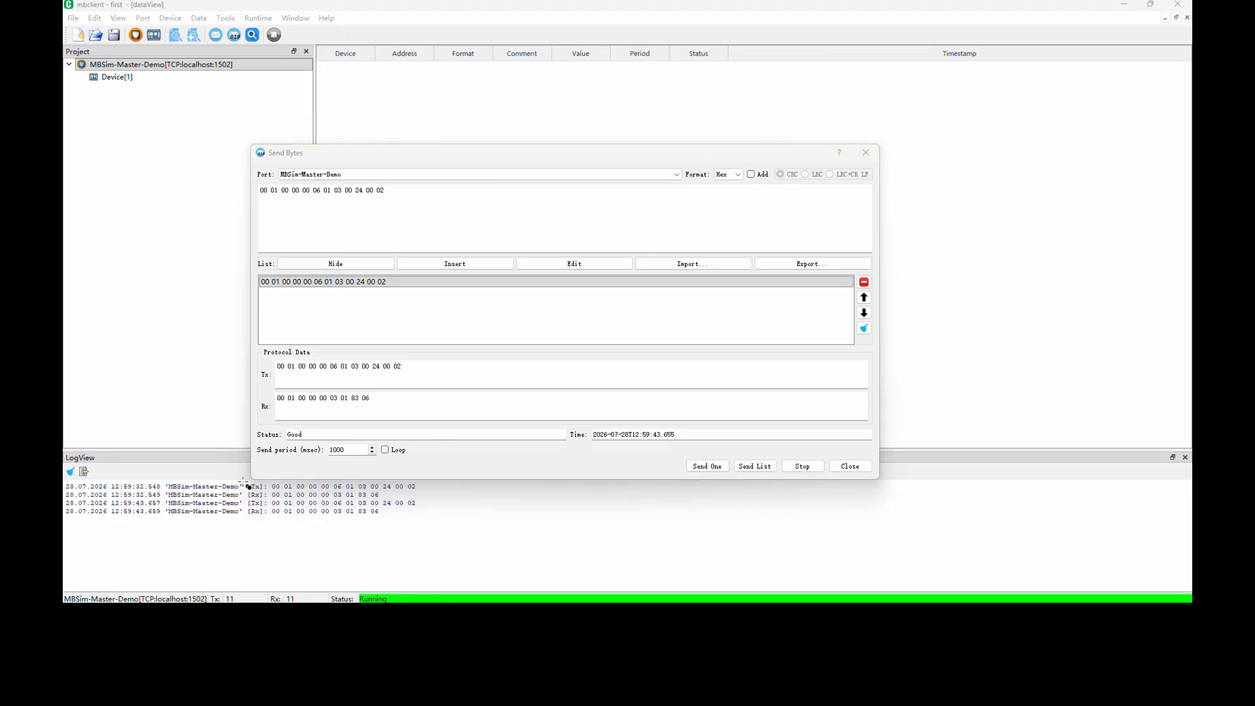
pyautogui.moveTo(242, 482); pyautogui.dragTo(431, 518)
pyautogui.click(700, 464)
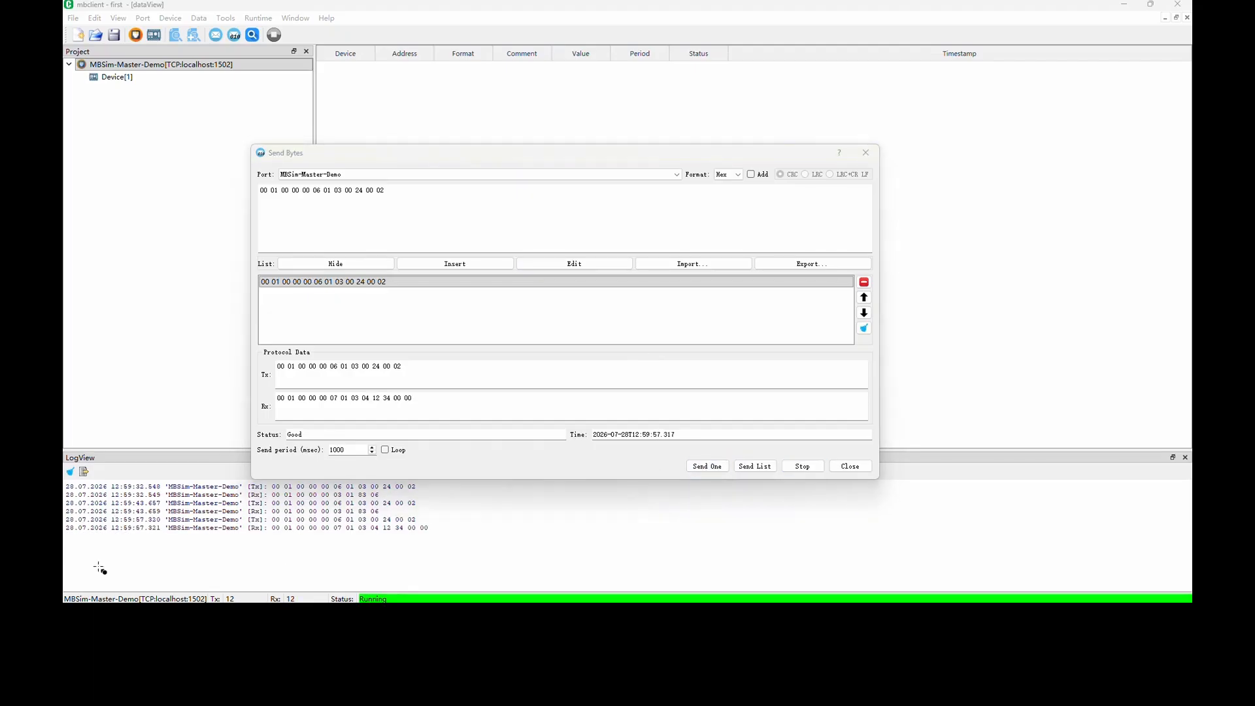
pyautogui.moveTo(66, 477); pyautogui.dragTo(449, 543)
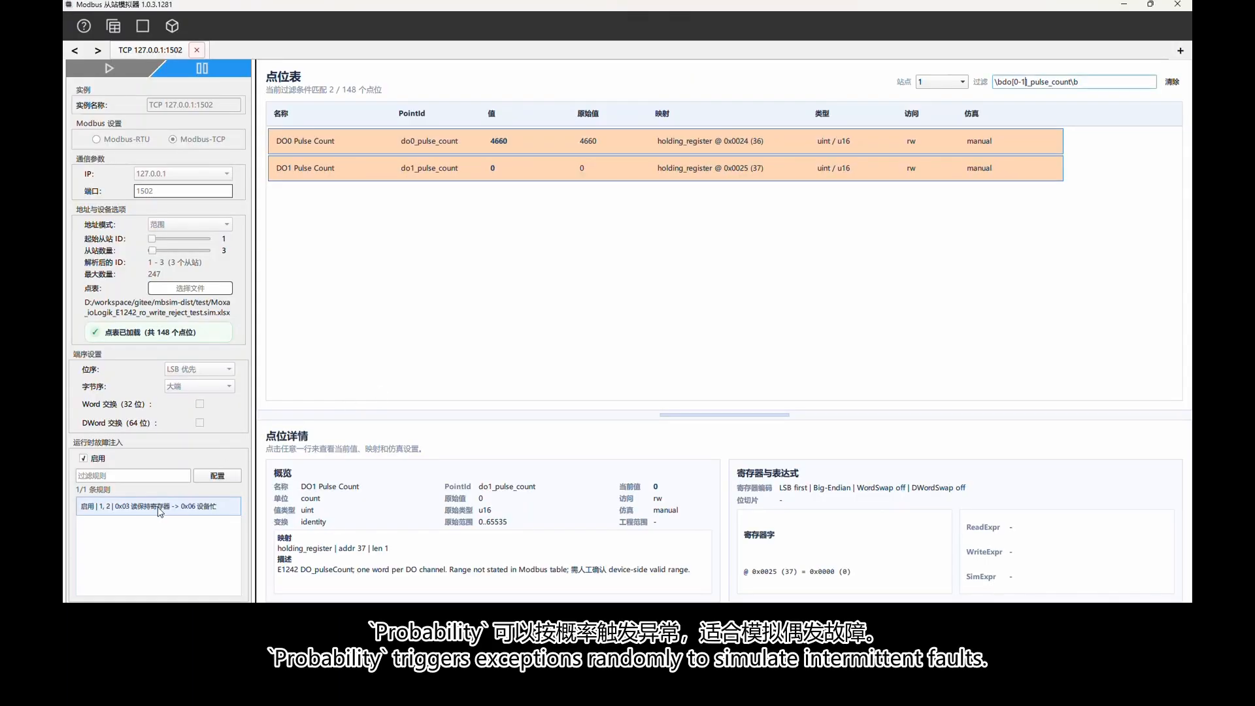
# Step: Change the trigger of the 0x03 read holding registers rule for slaves 1 and 2 to probability (概率)
pyautogui.doubleClick(164, 505)
pyautogui.click(656, 249)
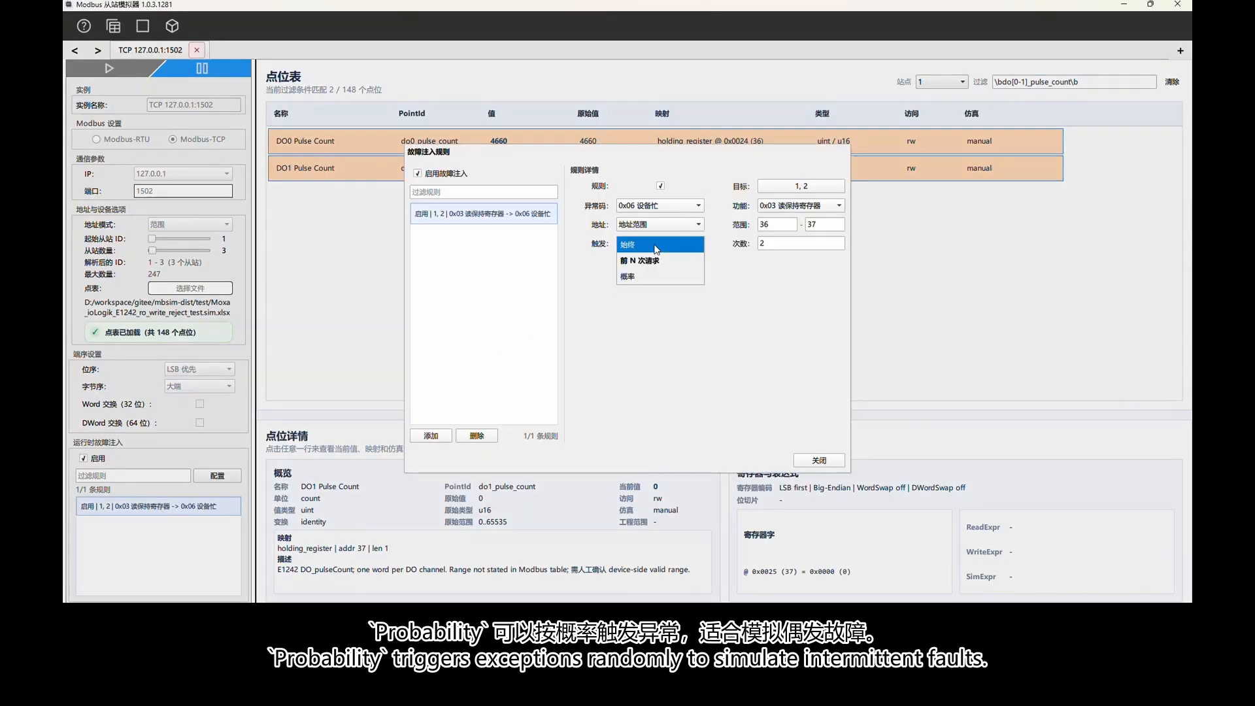
pyautogui.click(647, 277)
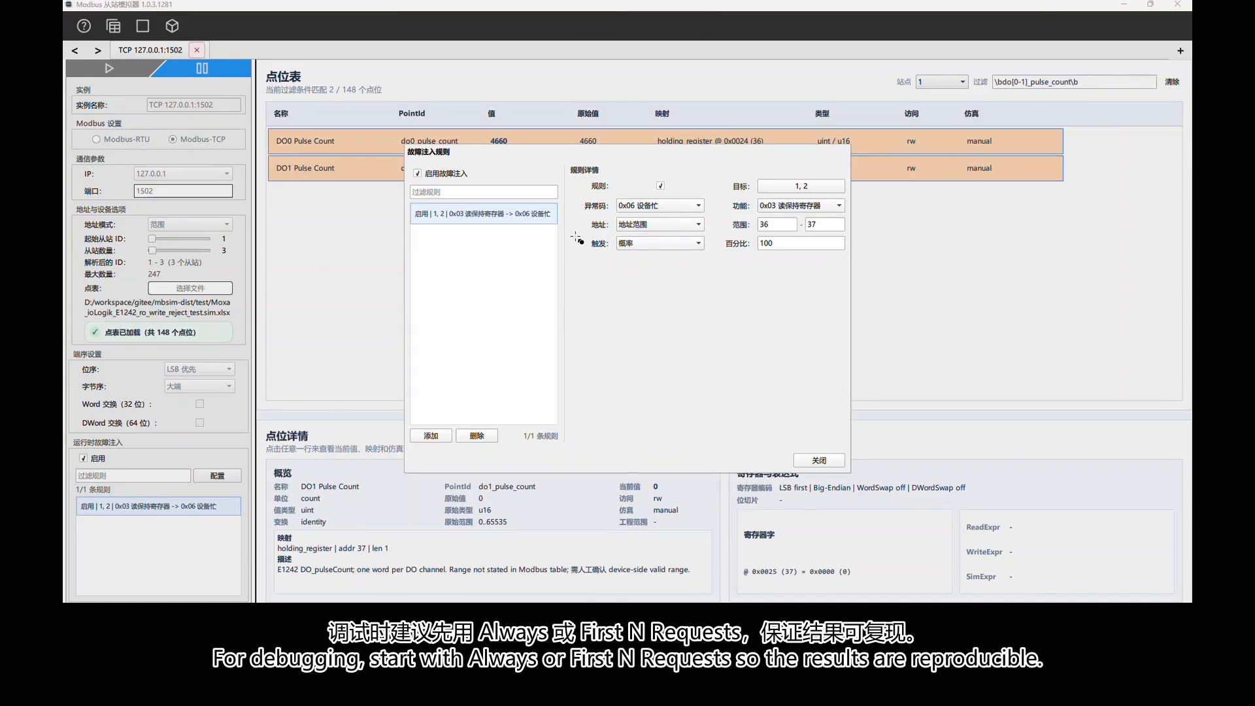
pyautogui.moveTo(570, 230); pyautogui.dragTo(854, 262)
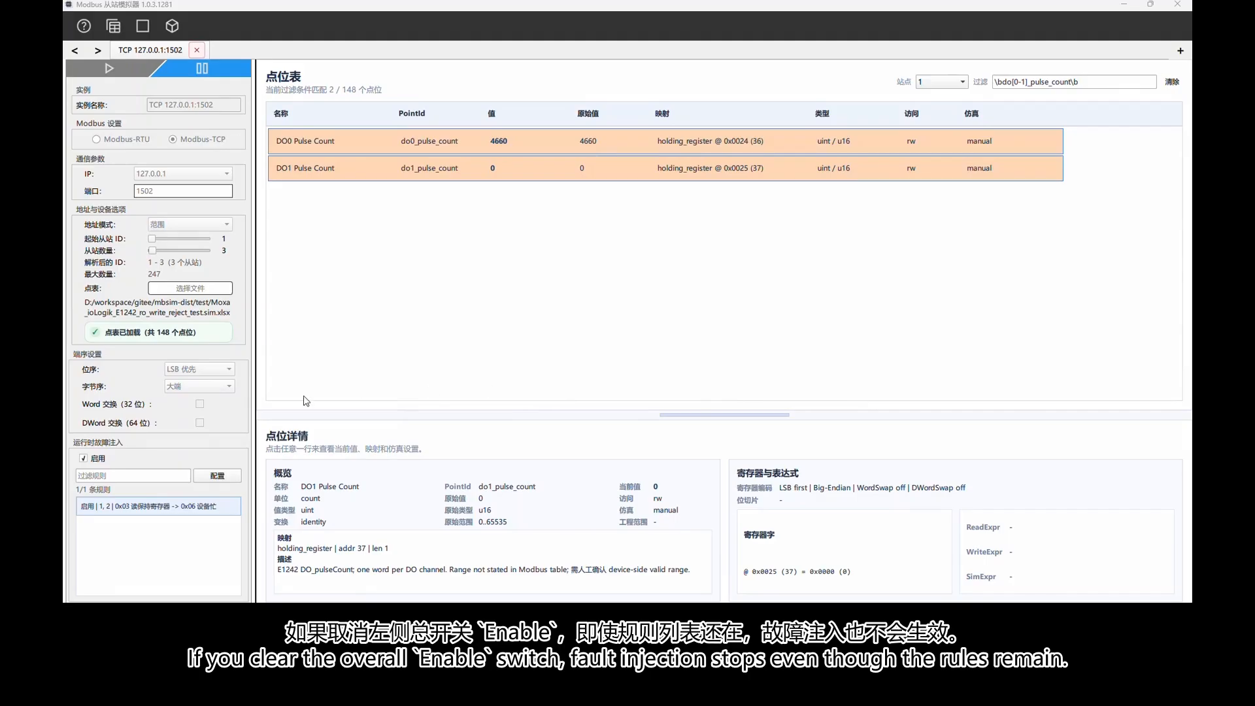
# Step: Disable runtime fault injection and generate the read request frame for the DO0 and DO1 Pulse Count points on station 1
pyautogui.click(84, 460)
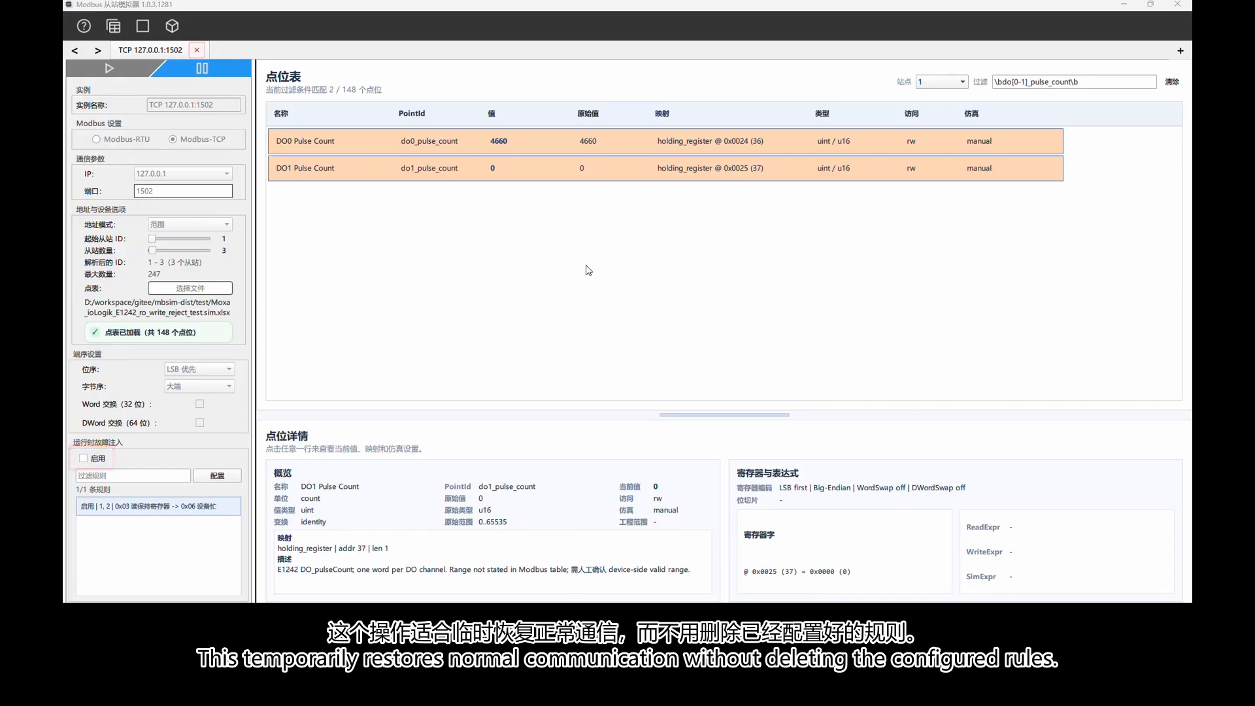
pyautogui.moveTo(613, 272); pyautogui.dragTo(531, 143)
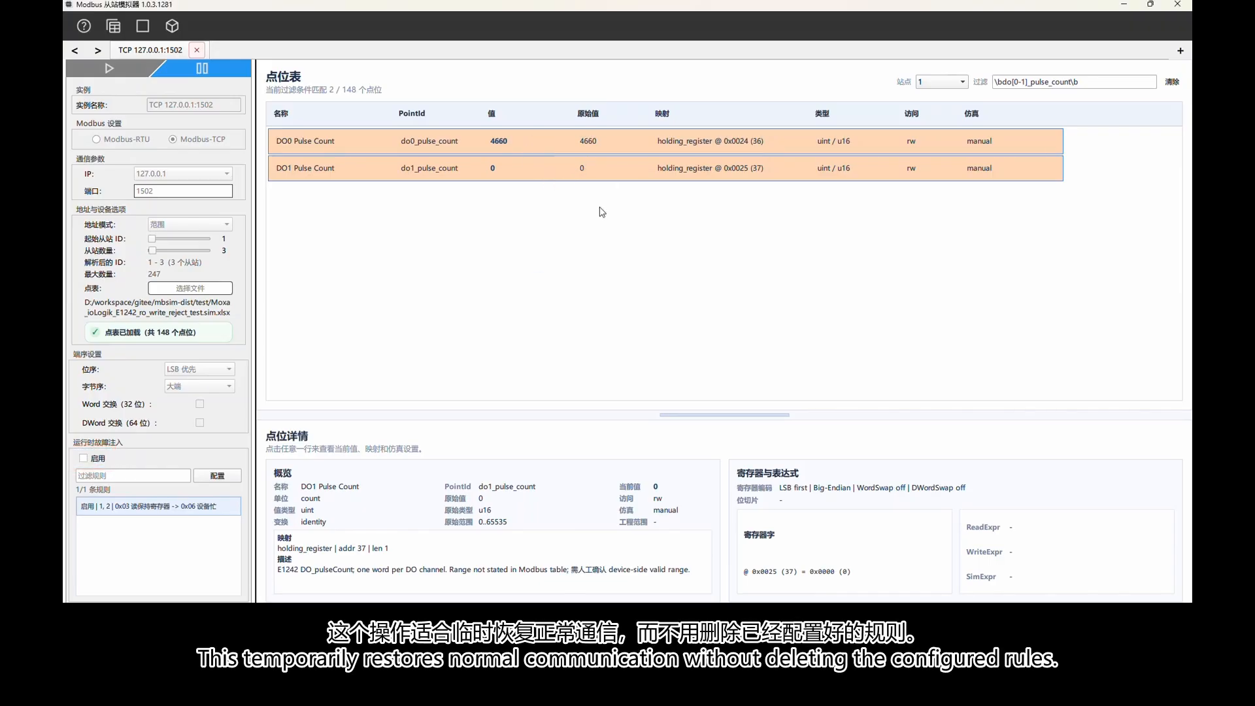
pyautogui.hotkey('ctrl', 'g')
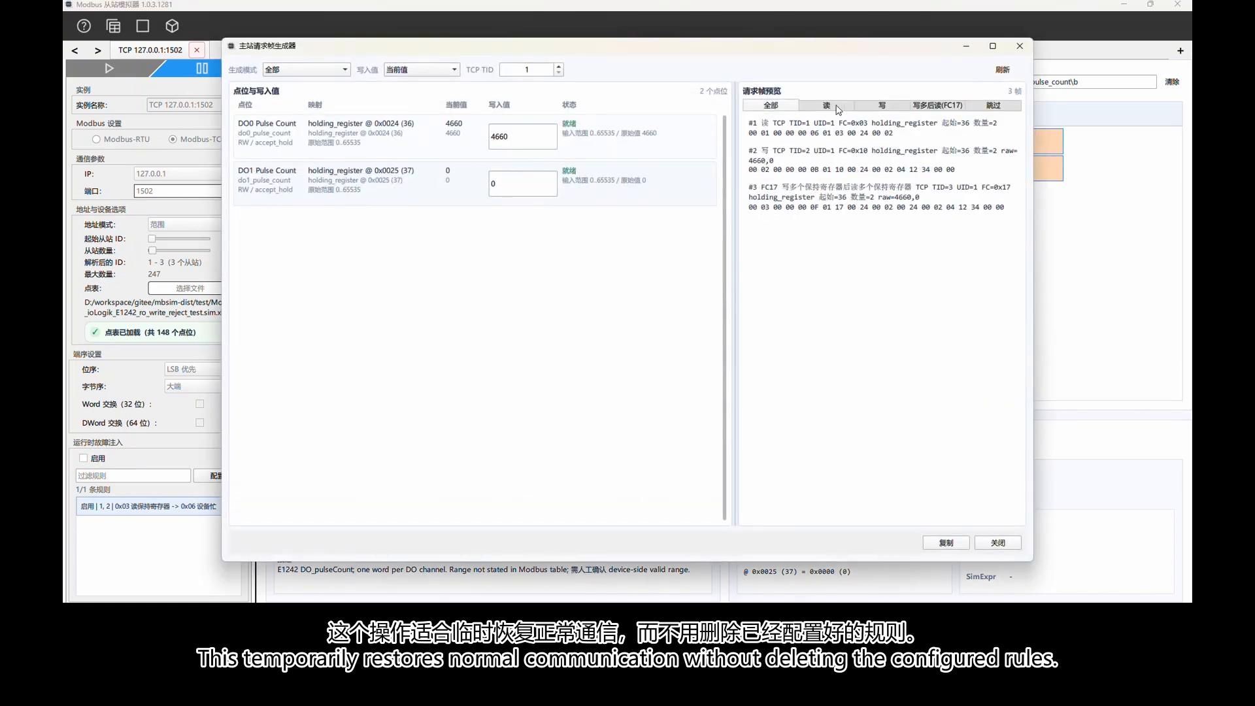
pyautogui.click(836, 106)
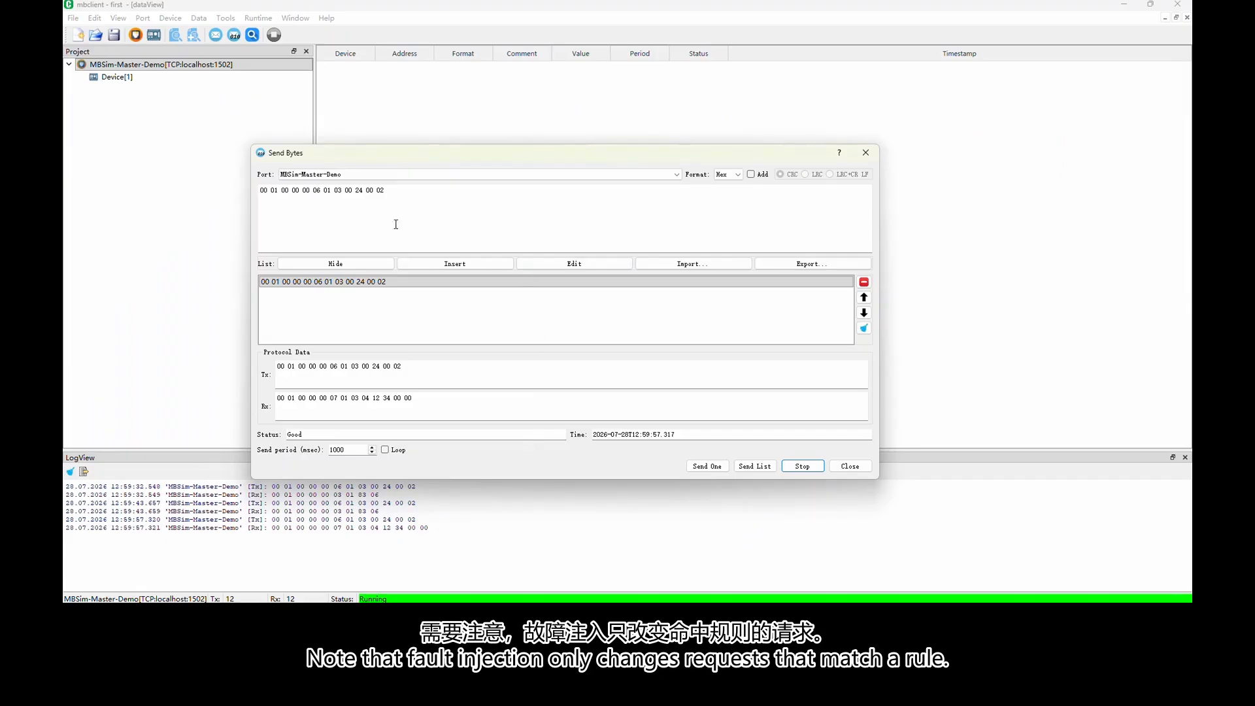
# Step: Switch to mbclient and empty both the Send Bytes frame list and the communication log
pyautogui.click(366, 280)
pyautogui.click(864, 329)
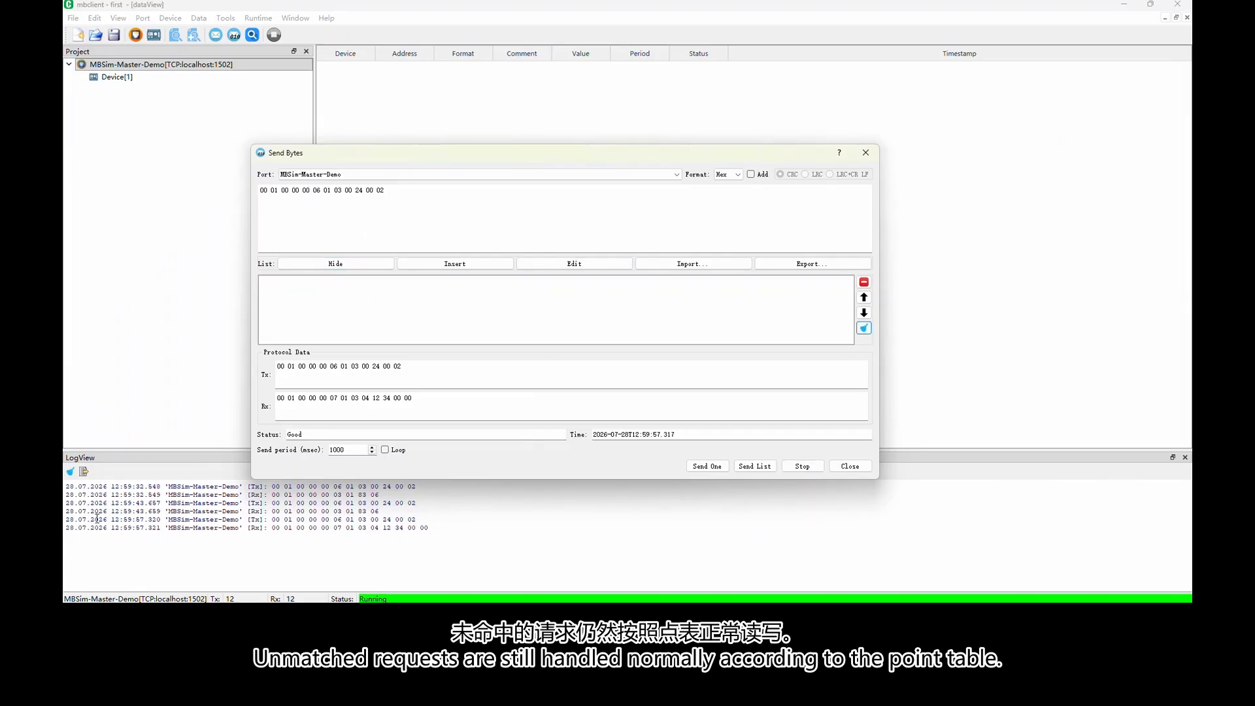
pyautogui.click(83, 471)
pyautogui.moveTo(386, 191); pyautogui.dragTo(259, 196)
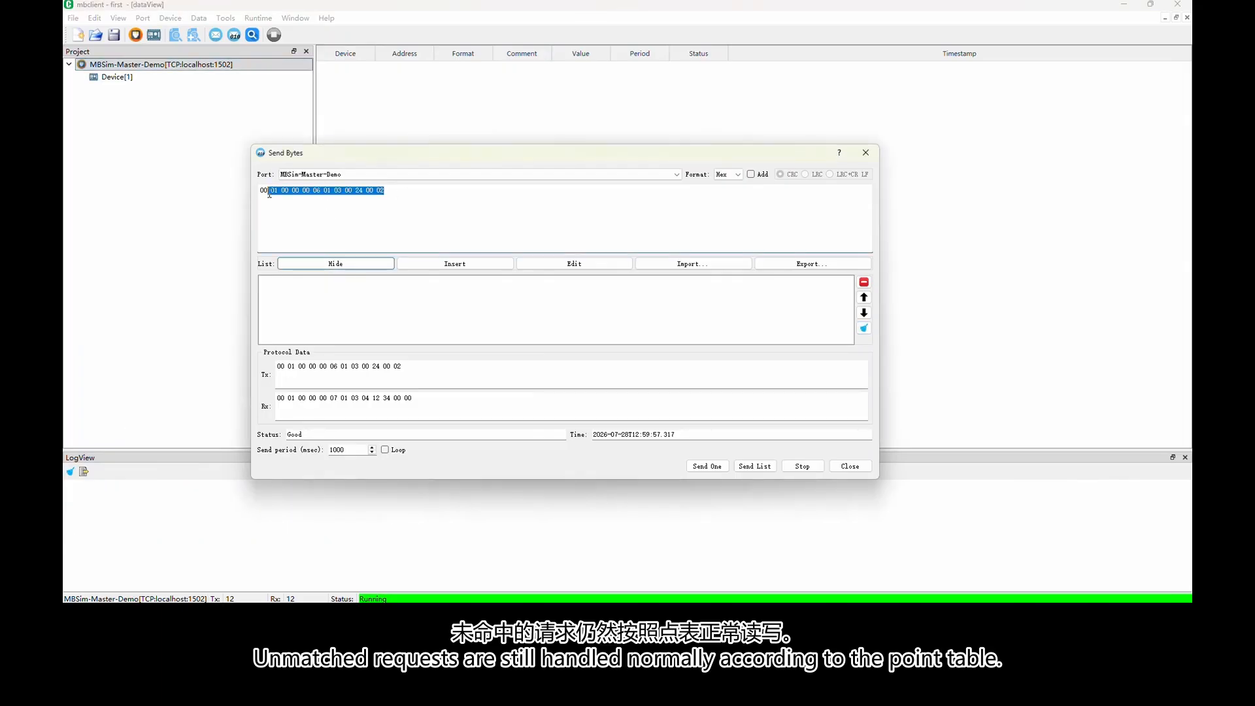
pyautogui.click(458, 265)
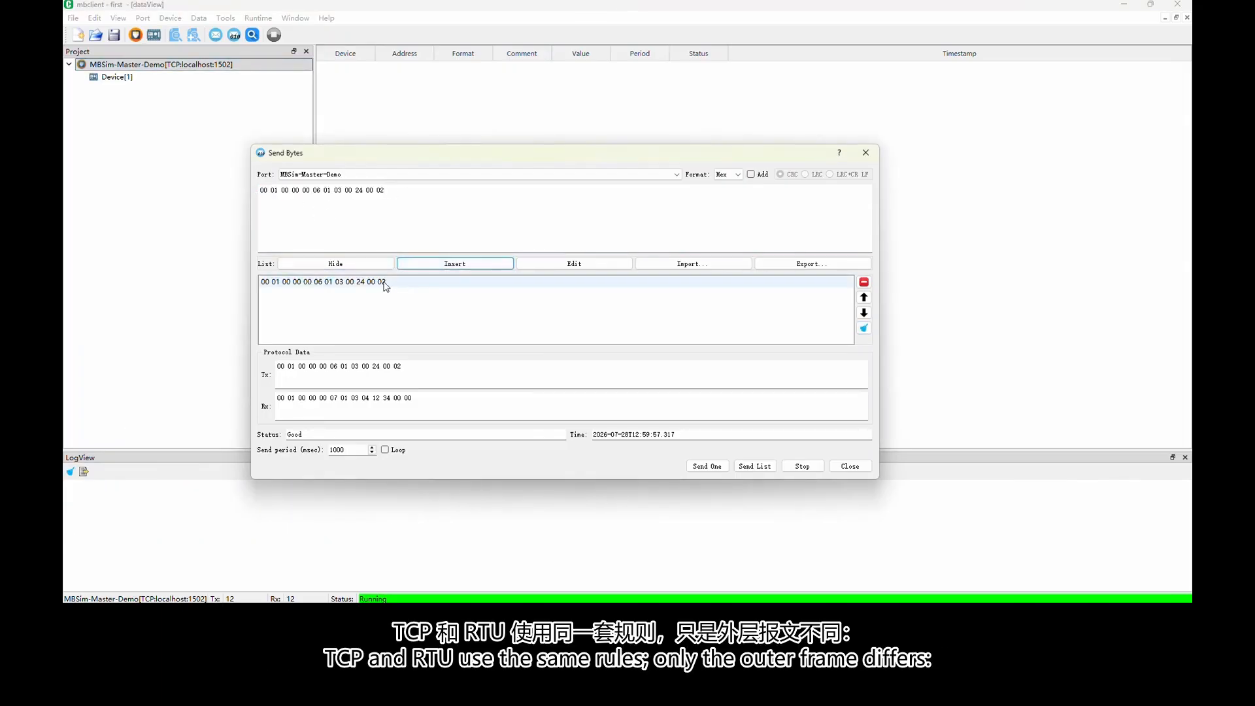
pyautogui.click(713, 468)
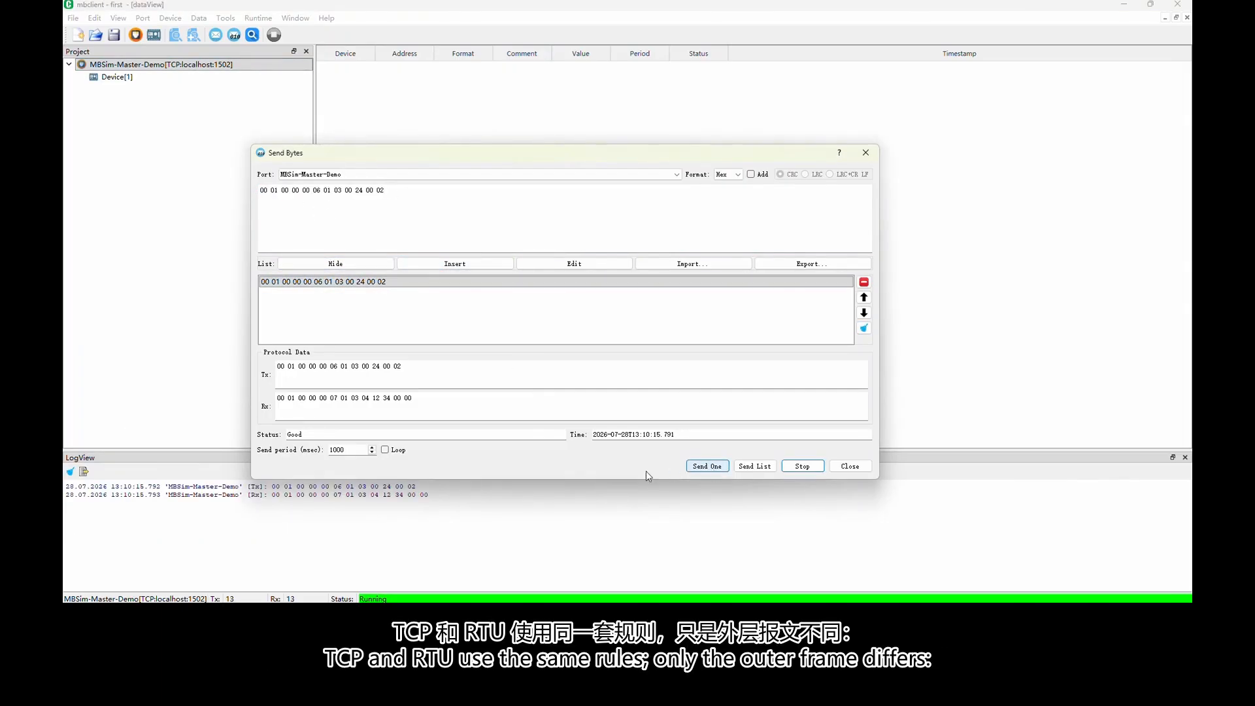
pyautogui.hotkey('ctrl', '2')
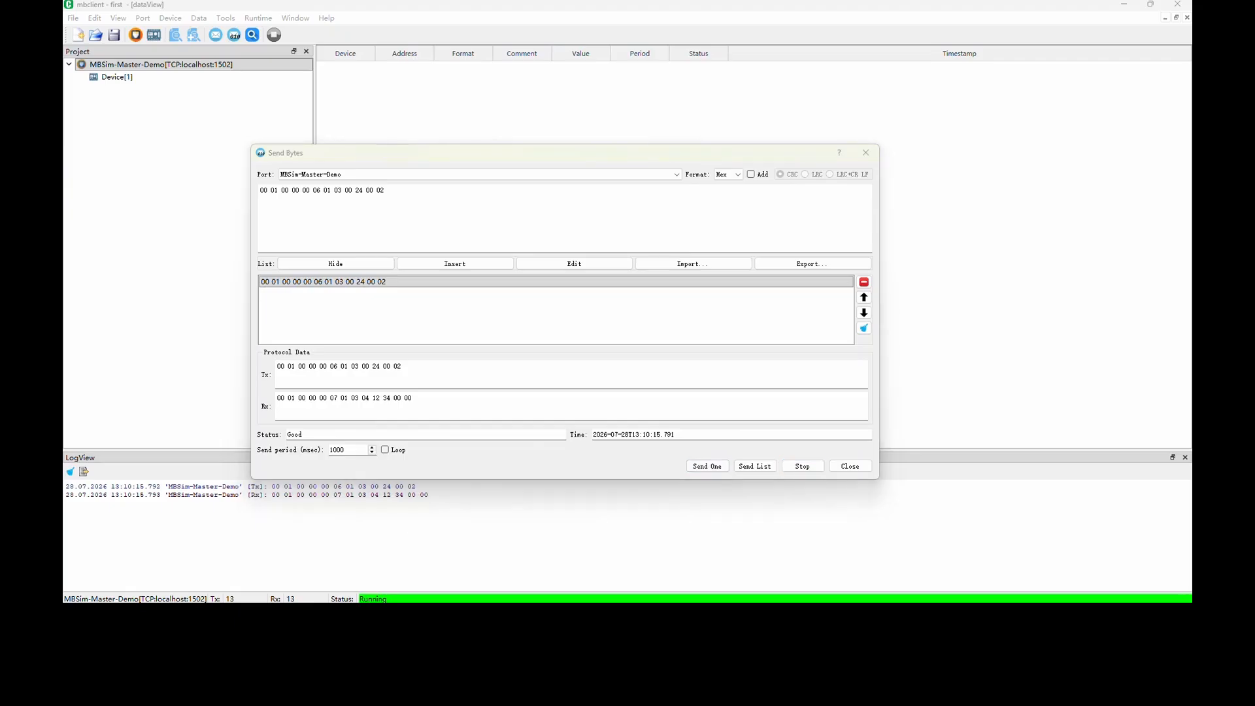
pyautogui.moveTo(273, 388); pyautogui.dragTo(423, 410)
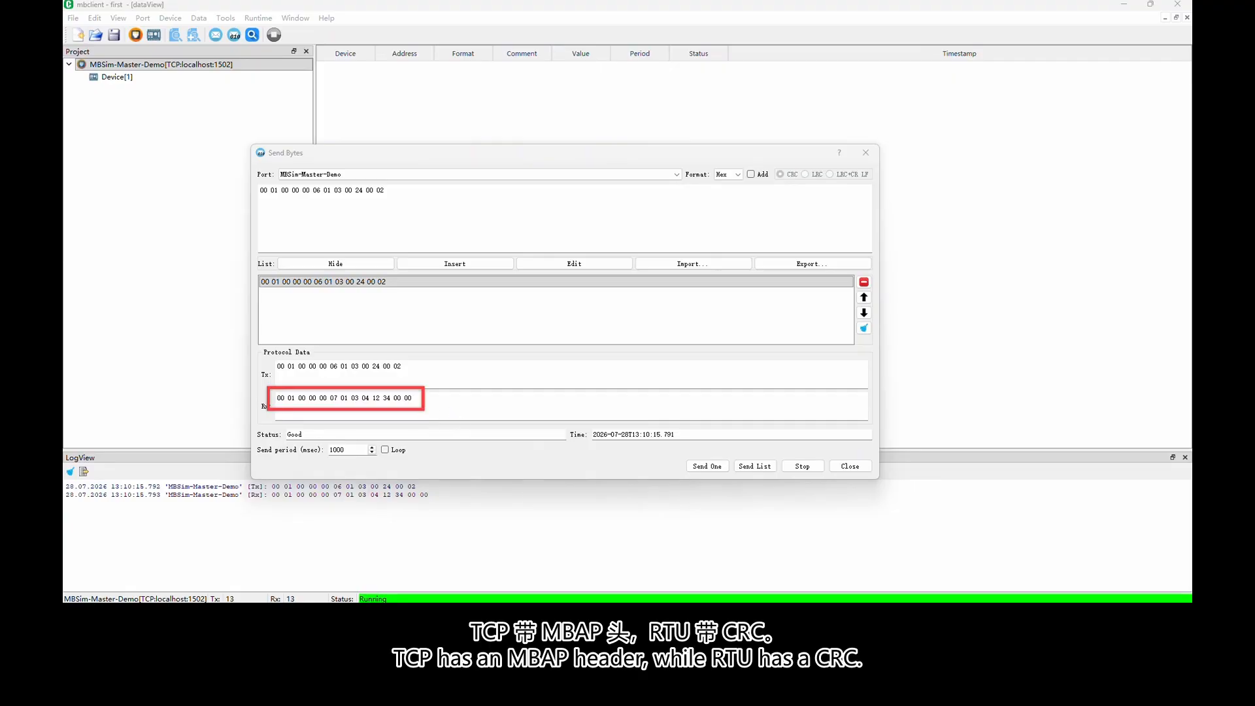